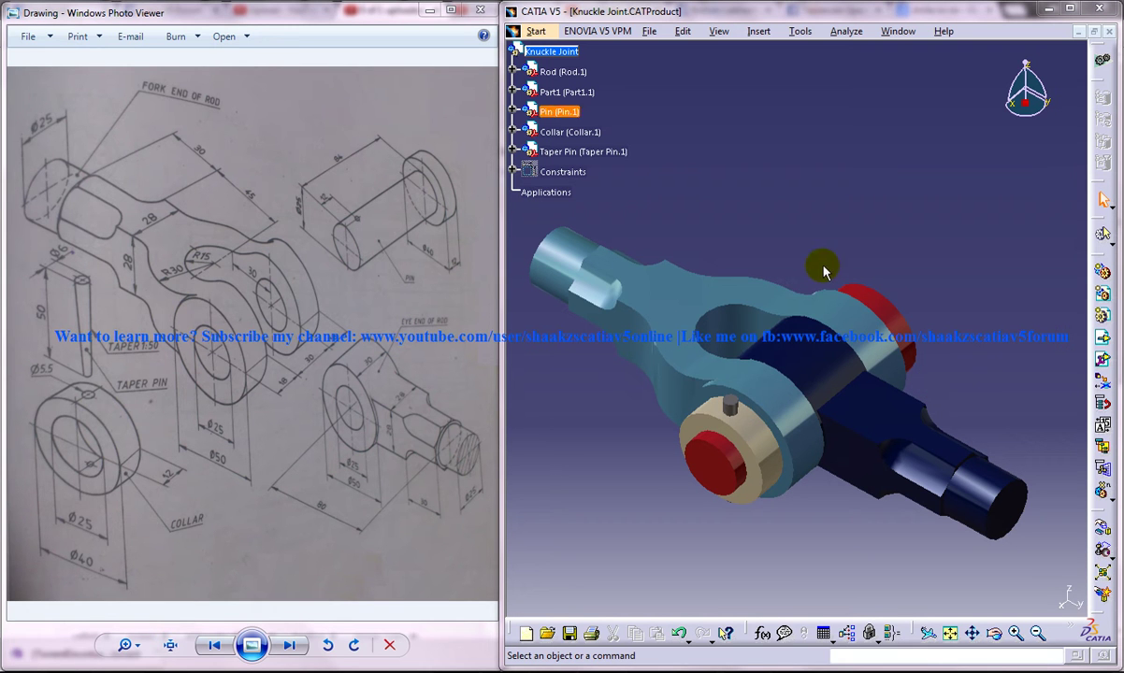
- Switch to the Eye End of the Rod part window and frame the whole part
mouse_move(823, 281)
middle_mouse_down()
mouse_move(852, 374)
mouse_move(622, 262)
middle_mouse_up()
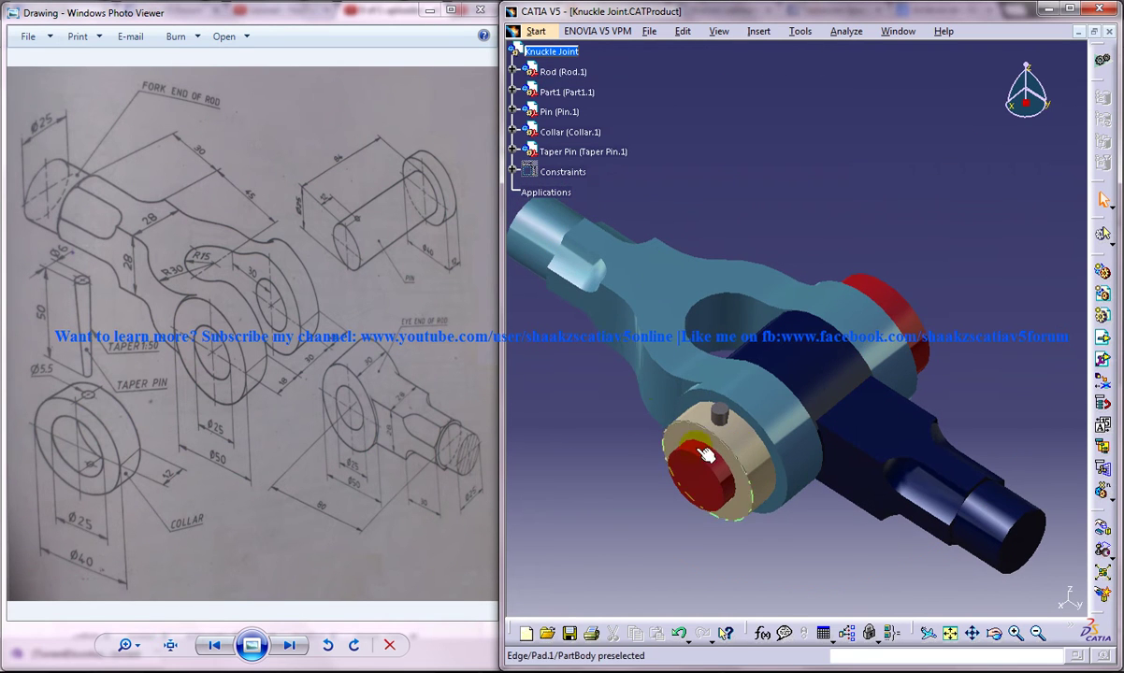
middle_click_drag(815, 365, 816, 378)
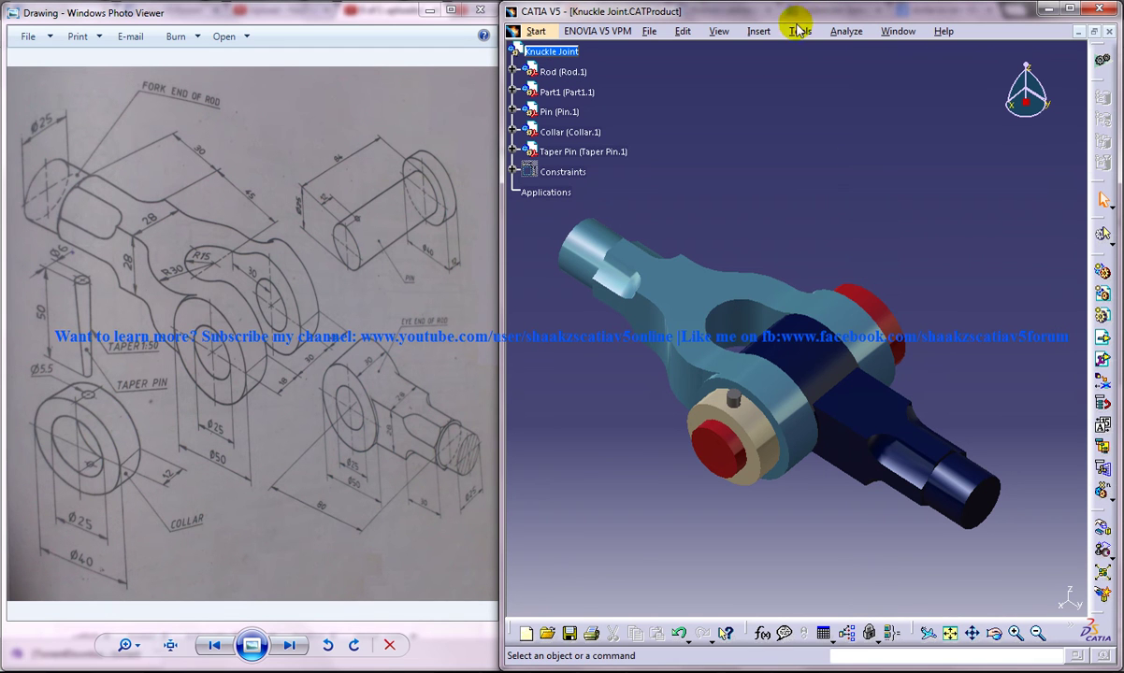
left_click(897, 31)
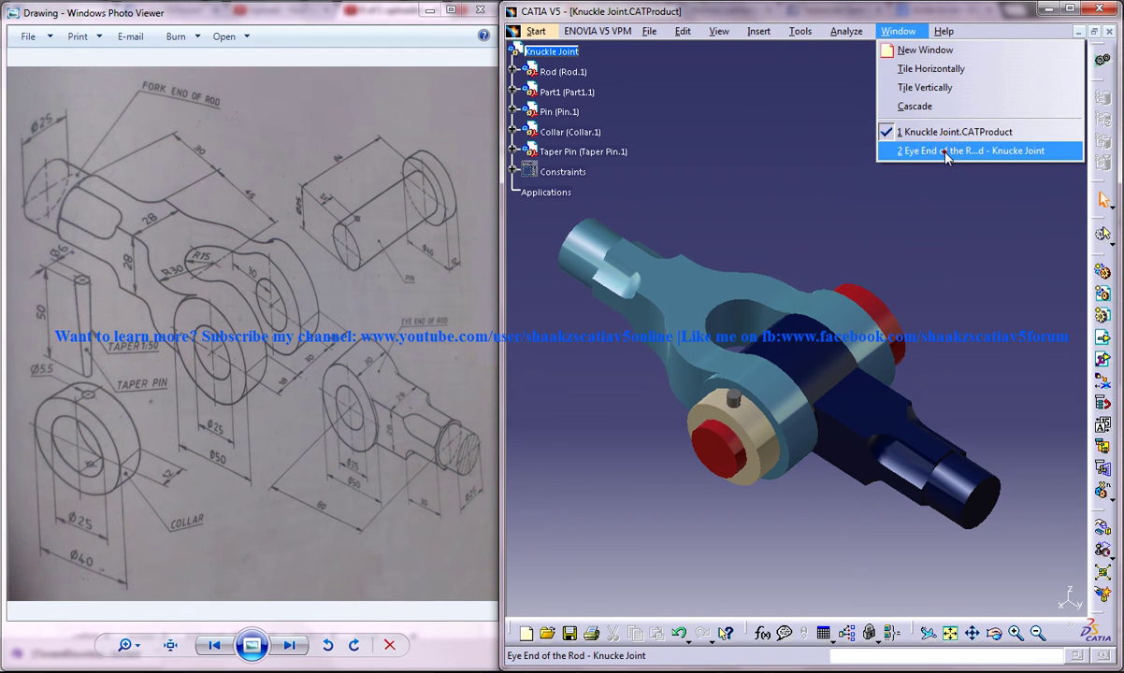
left_click(947, 153)
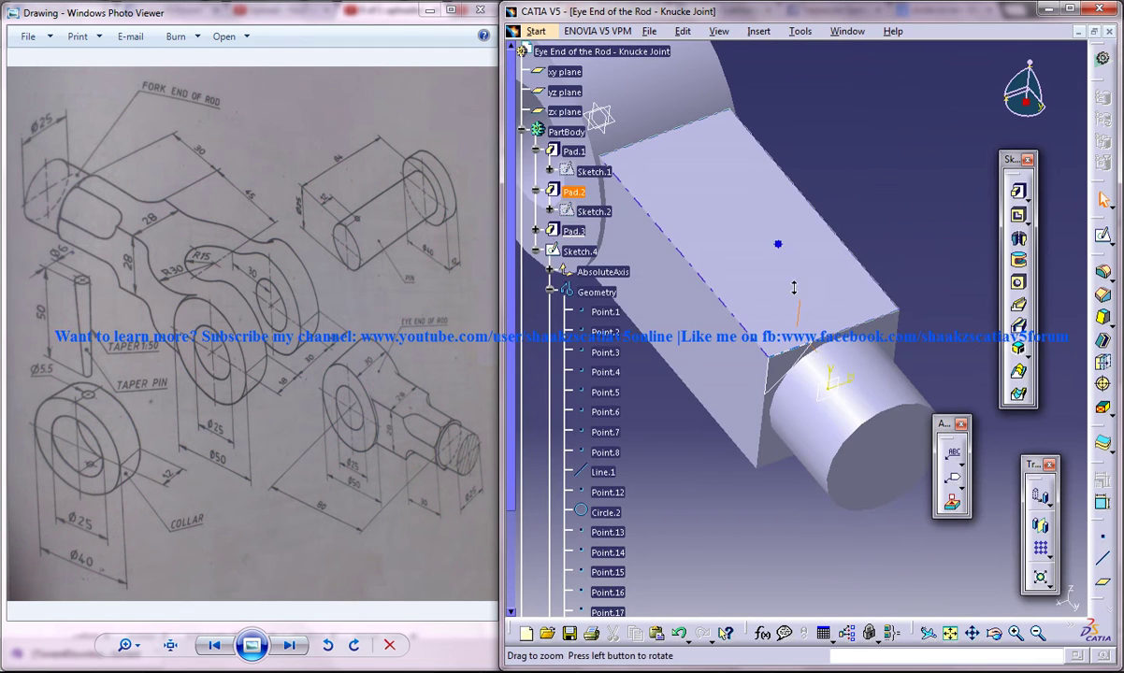
middle_click_drag(788, 250, 776, 323)
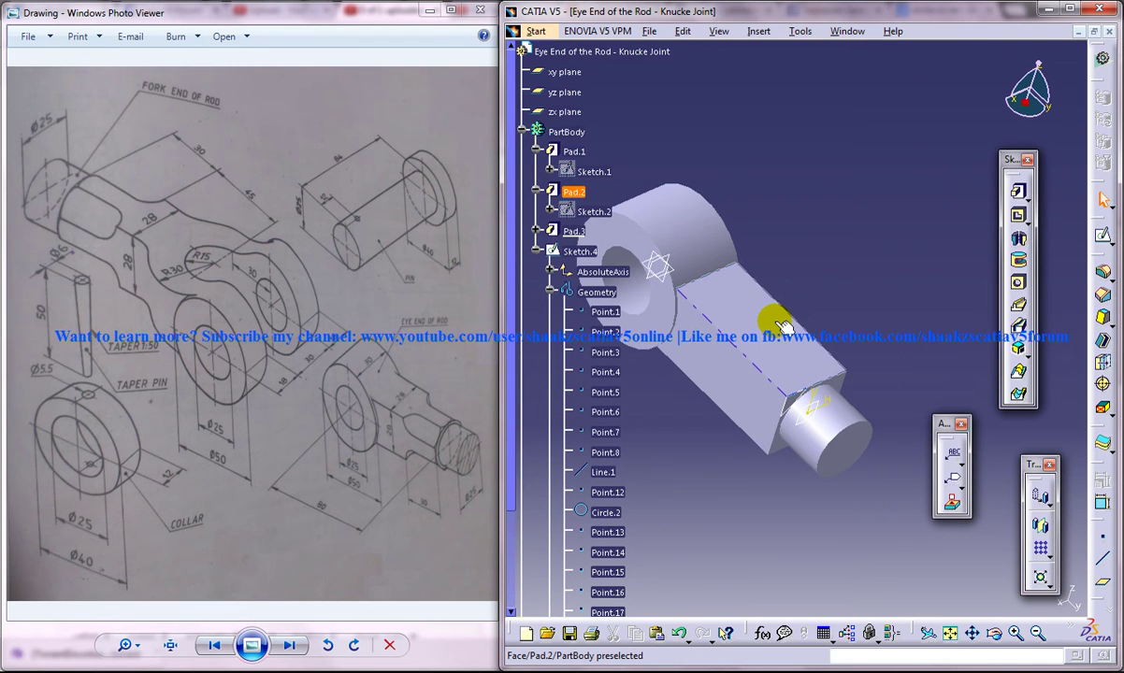
mouse_move(795, 309)
middle_mouse_down()
mouse_move(801, 346)
mouse_move(807, 321)
middle_mouse_up()
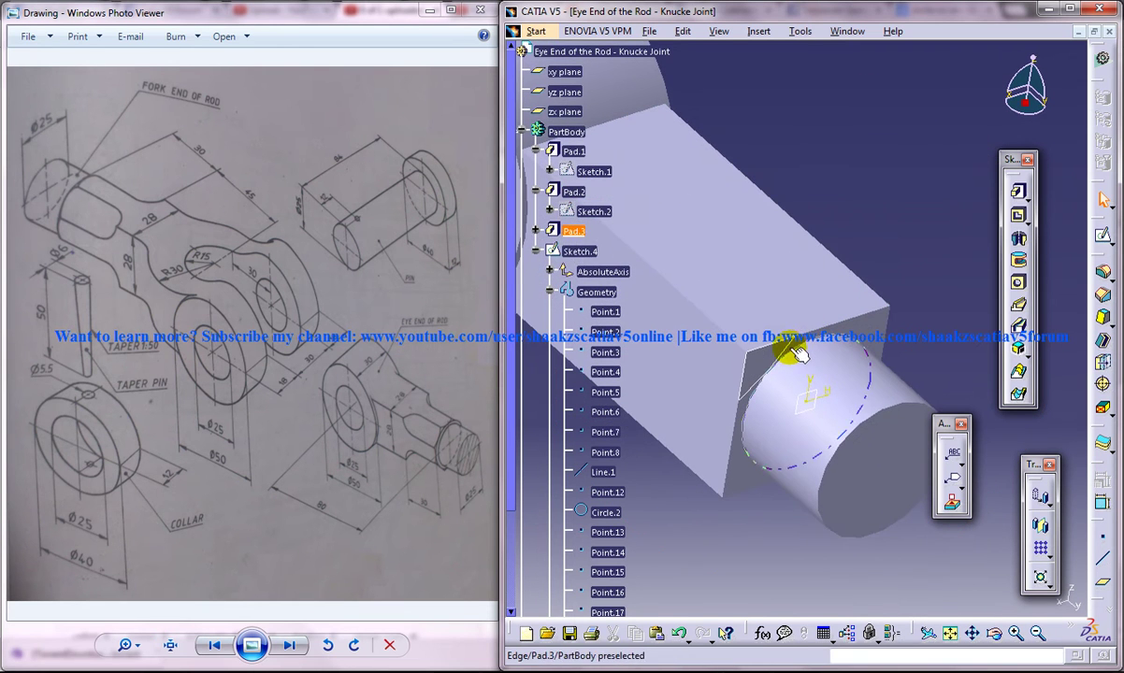
- Turn two of Sketch.4's profile edges into construction geometry and exit the sketch
double_click(787, 348)
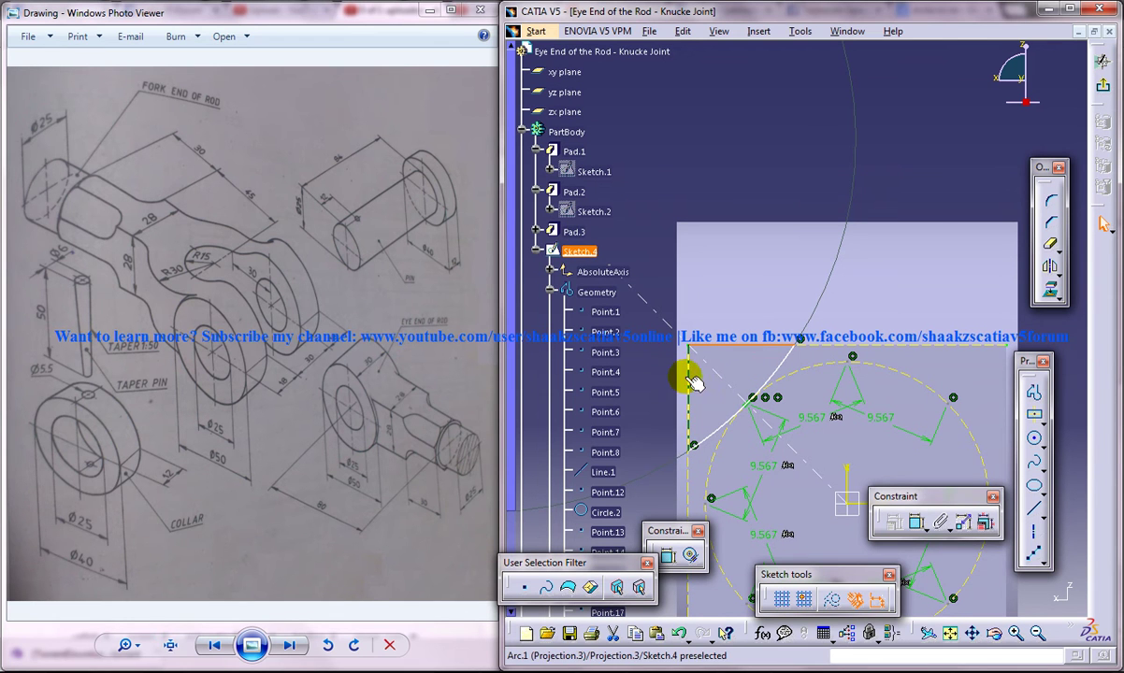
left_click(831, 599)
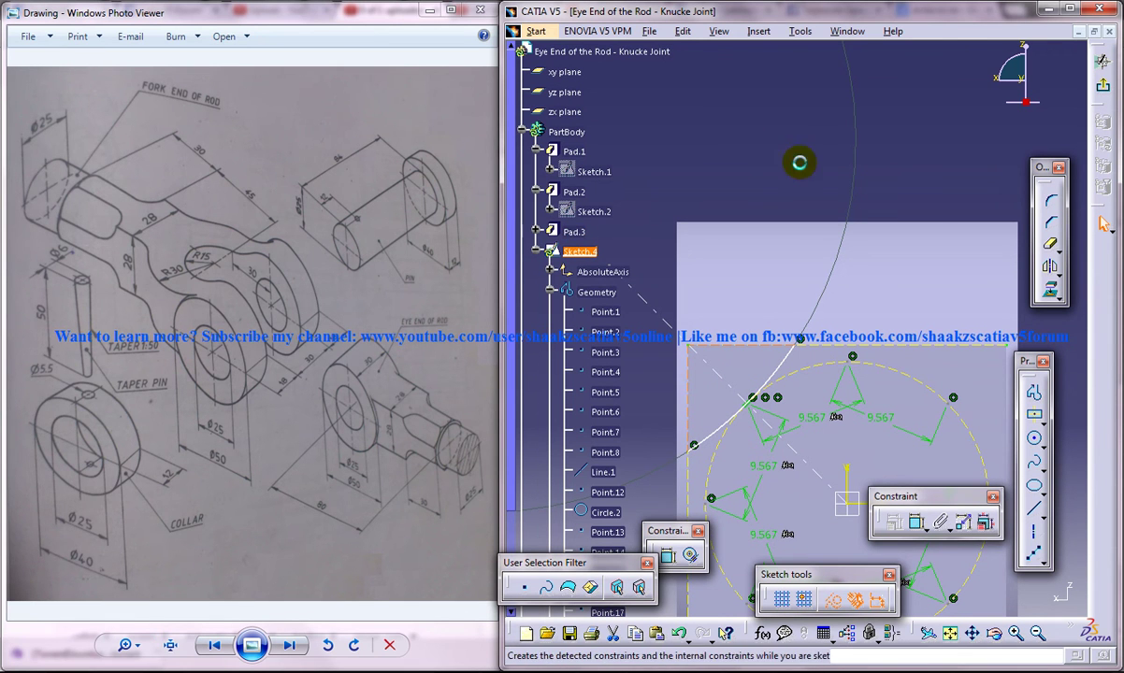
left_click(1102, 60)
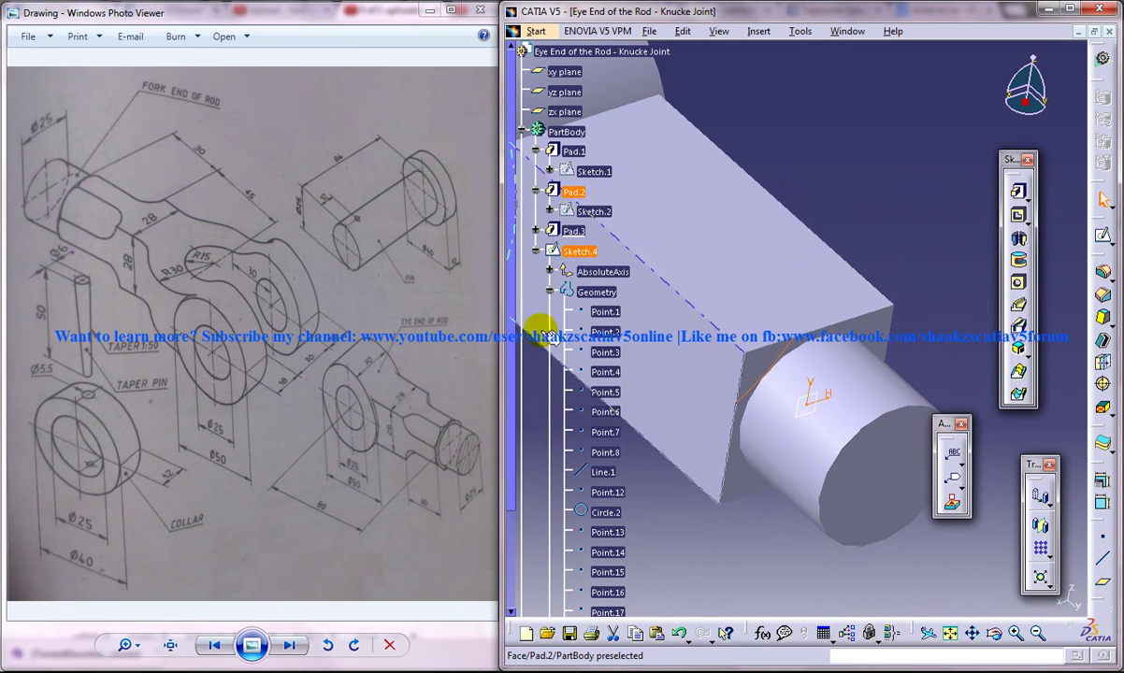
- Start Sketch.5 on the block's end face and set up construction geometry from the projected edge
left_click(1102, 235)
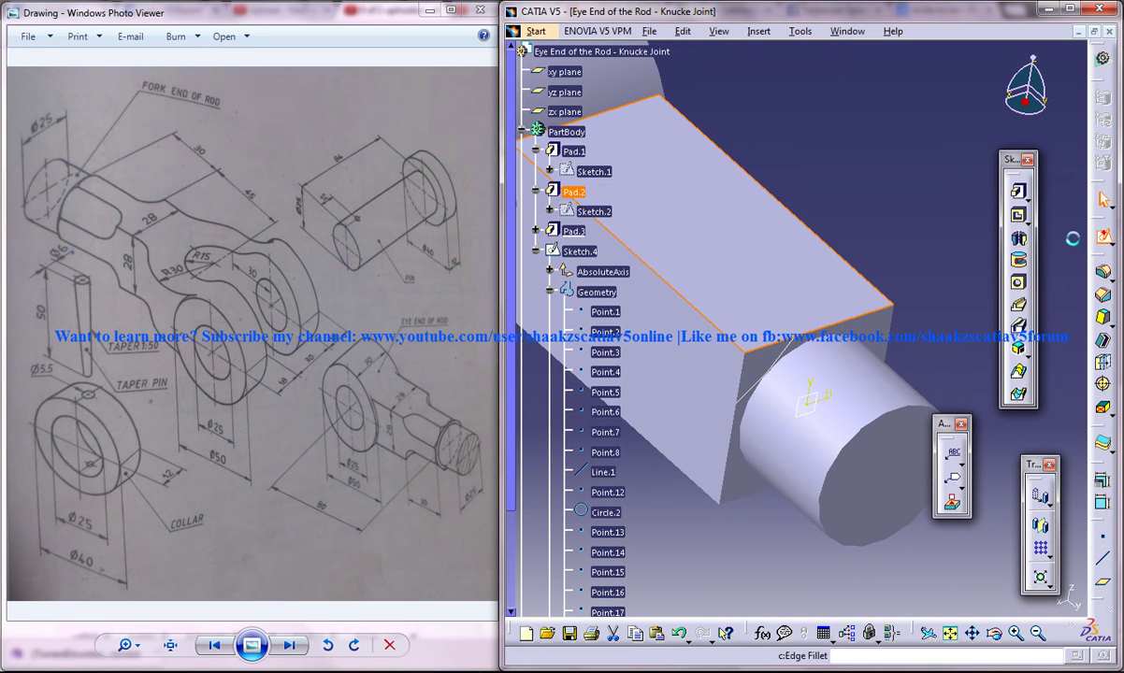
left_click(816, 304)
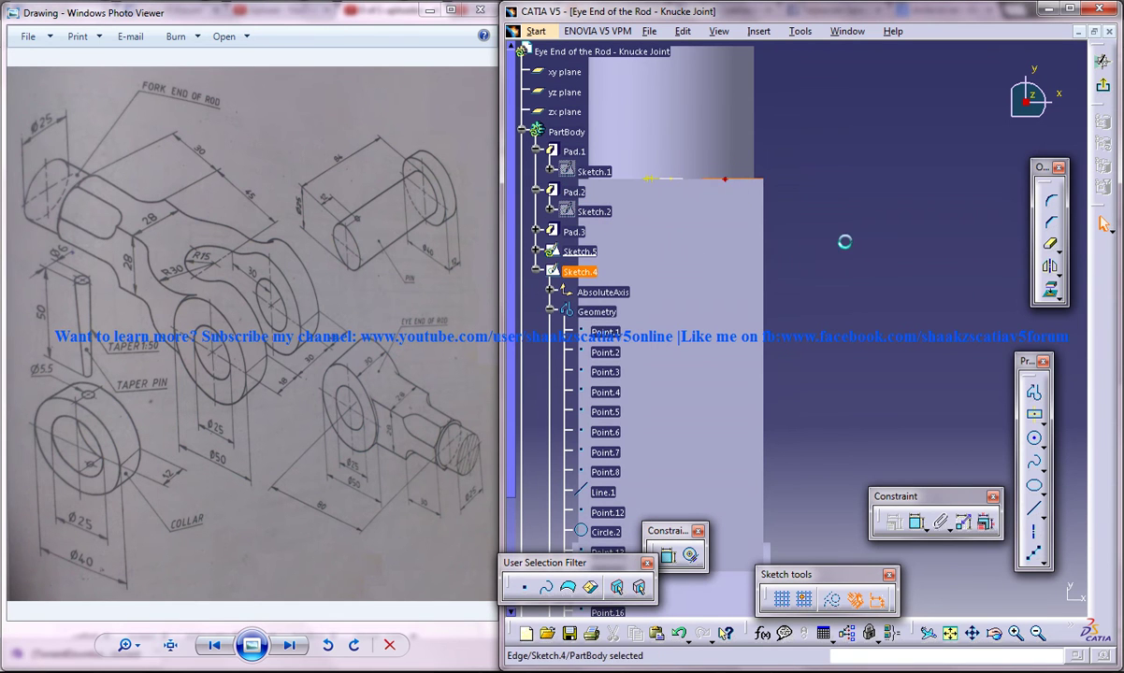
left_click(911, 311)
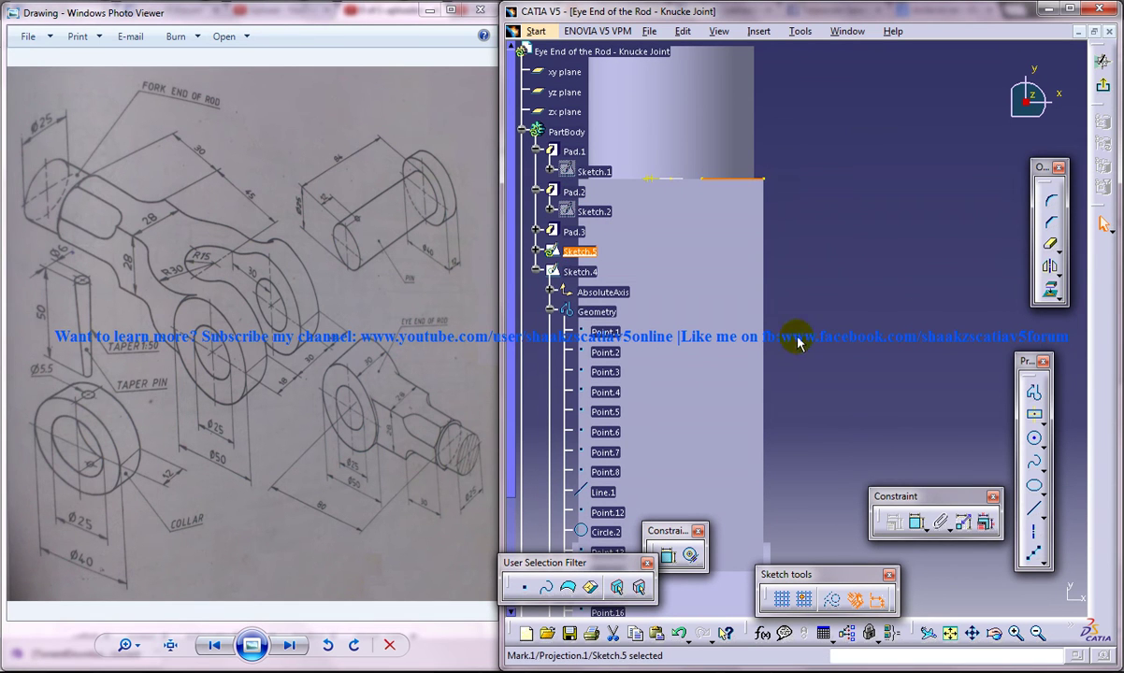
left_click(831, 599)
left_click(831, 602)
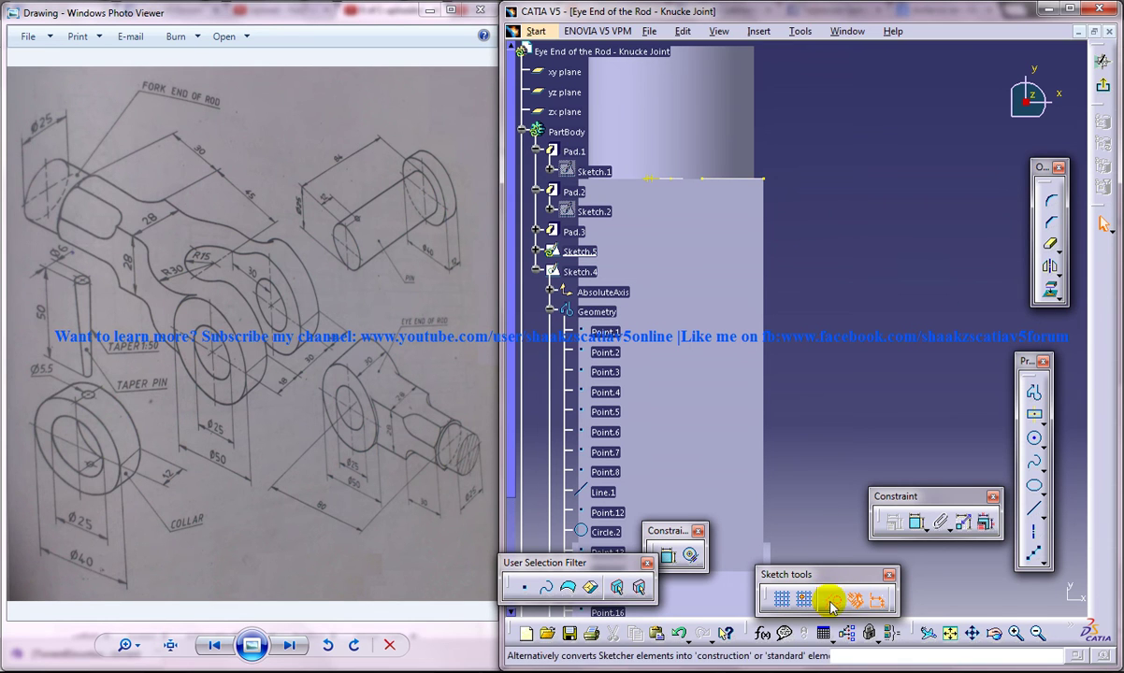
left_click(799, 448)
left_click(1041, 422)
- Draw an L-shaped profile of a vertical line and a horizontal line from the top edge
left_click(1035, 394)
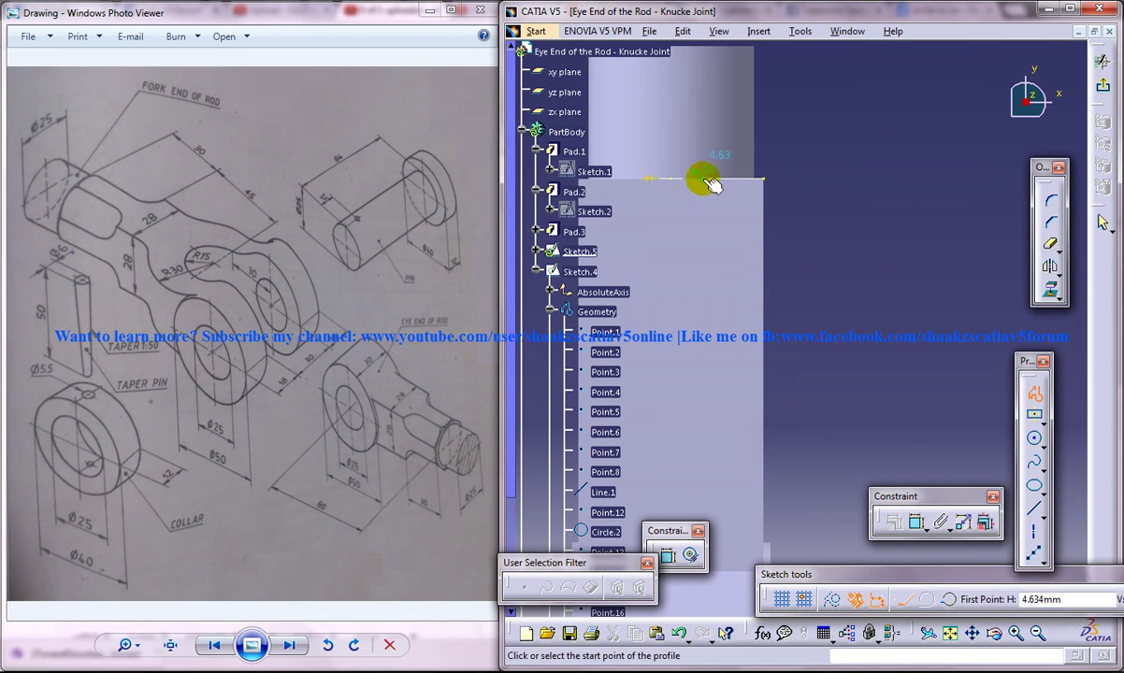
left_click(701, 180)
left_click(705, 416)
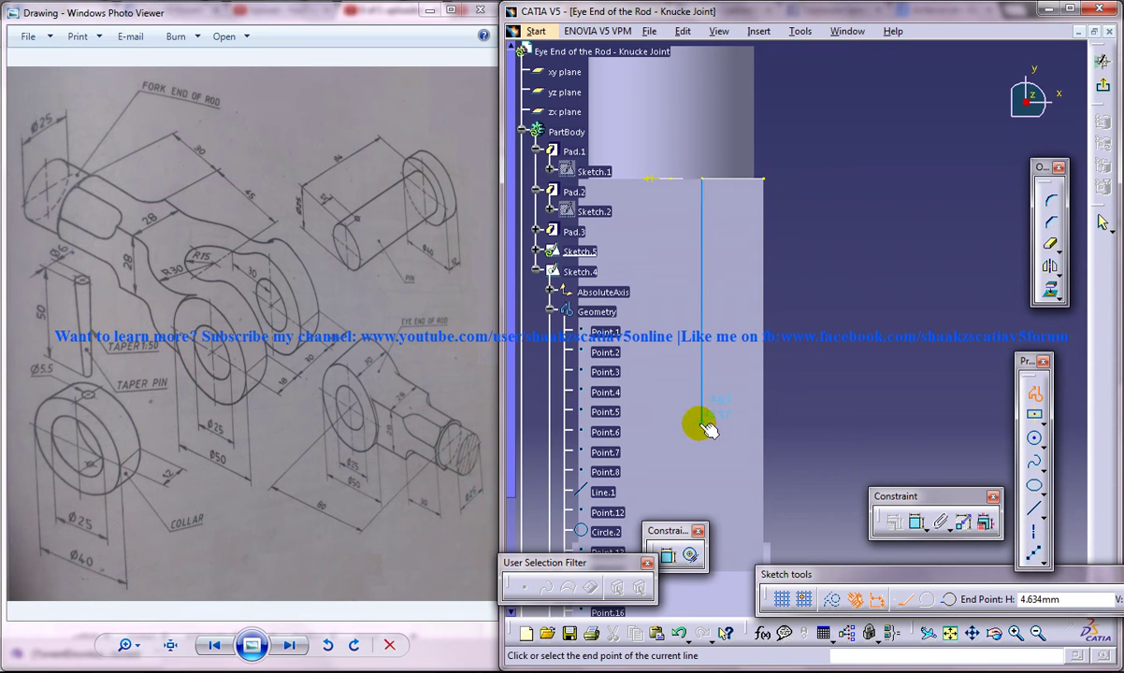
left_click(701, 425)
left_click(774, 423)
key("Return")
left_click(777, 428)
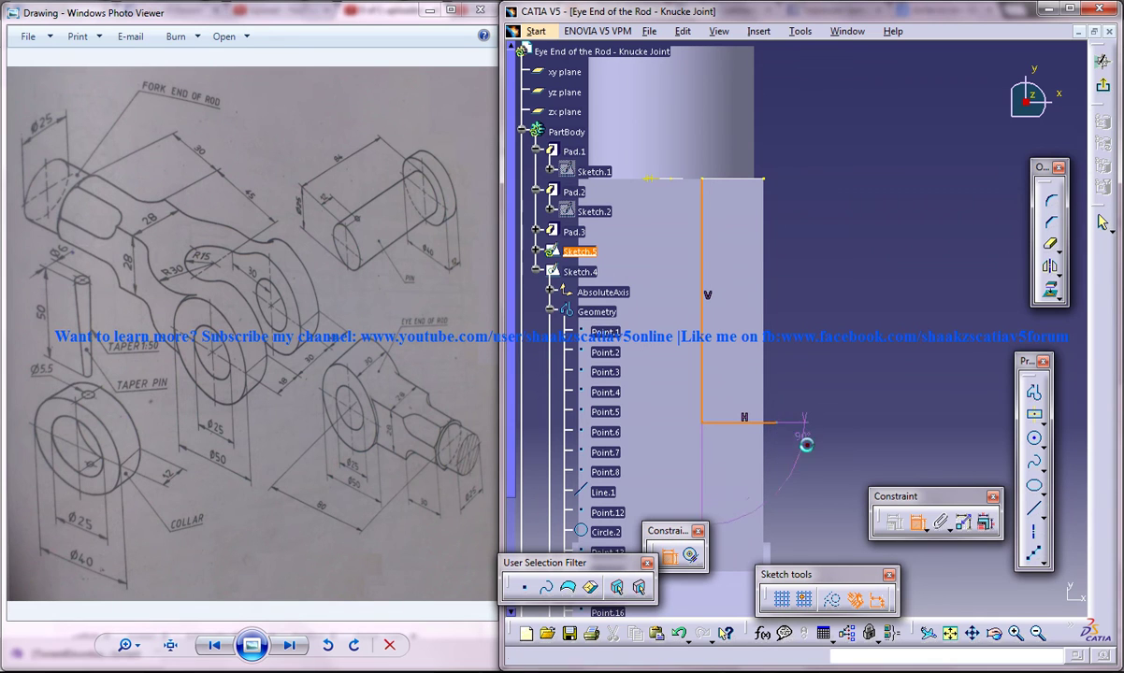
- Constrain the profile lines and make the line end coincident with the edge
right_click(790, 421)
left_click(836, 429)
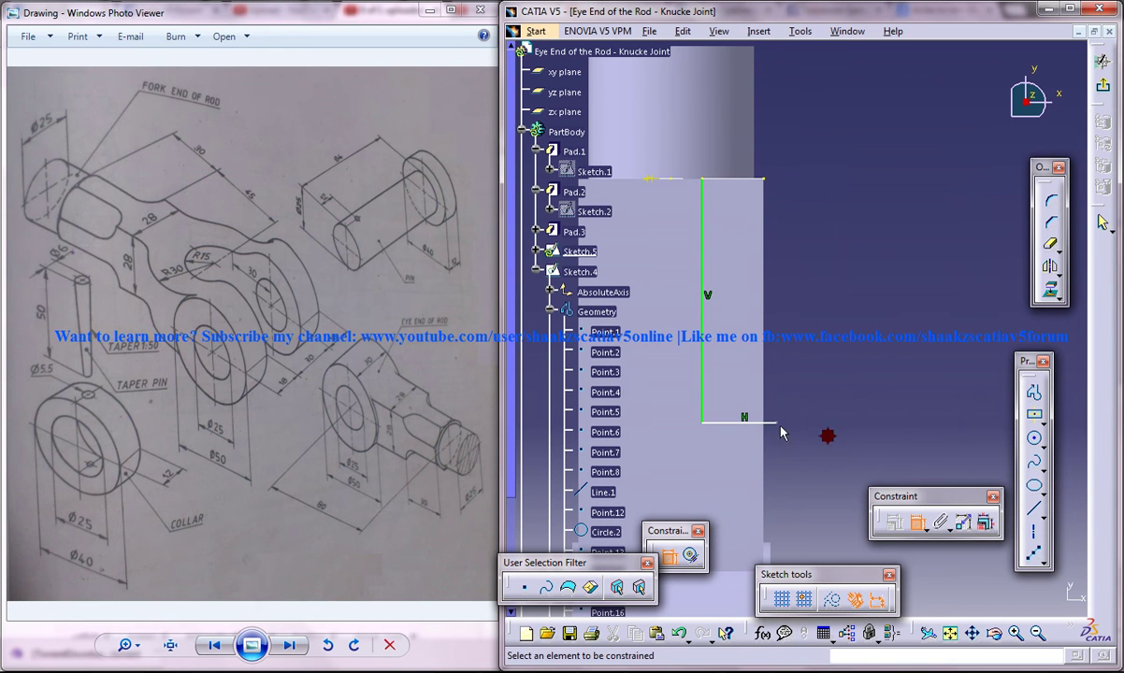
right_click(799, 449)
left_click(832, 510)
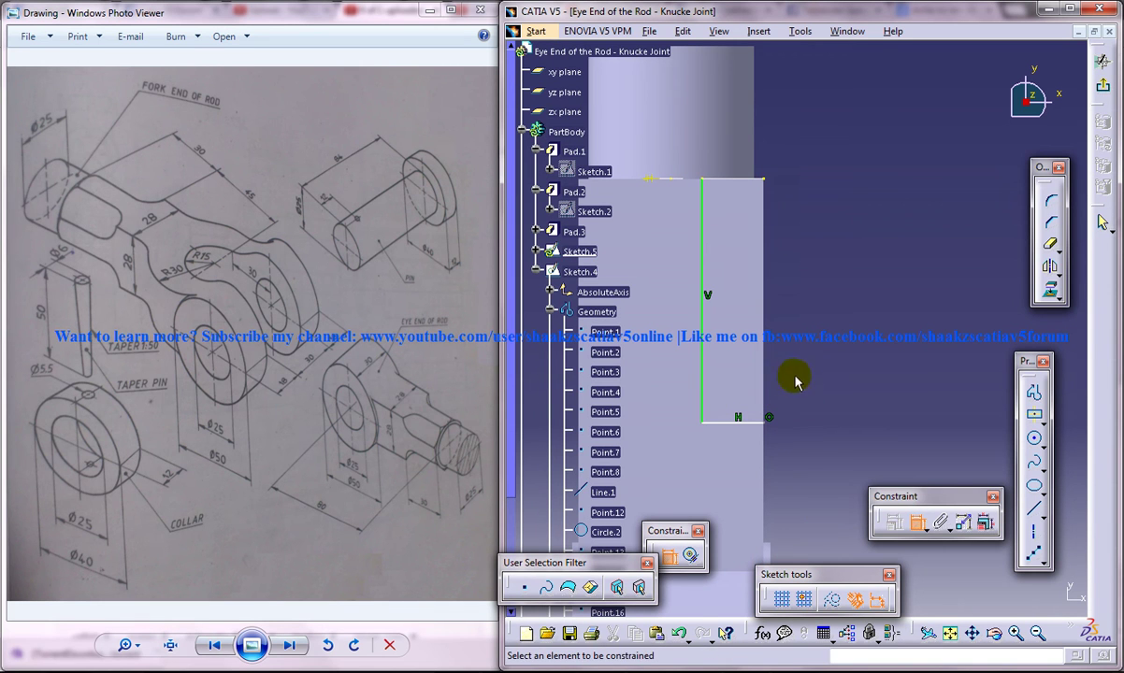
- Dimension the profile's vertical leg to a length of 30 mm
left_click(700, 361)
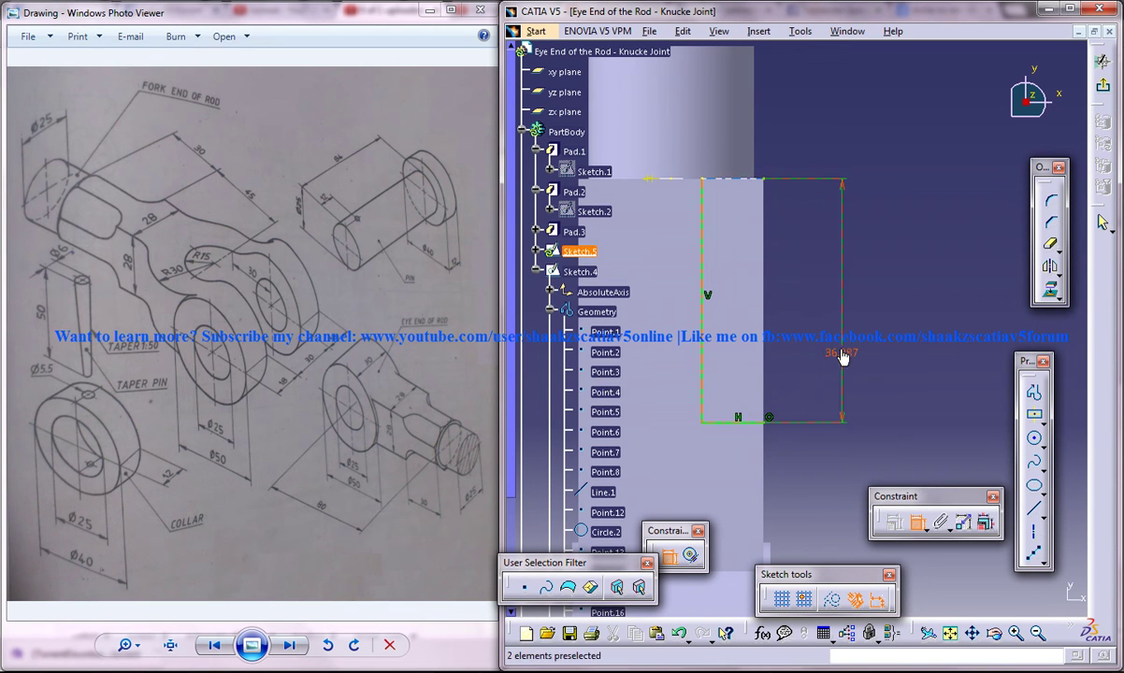
double_click(842, 355)
type("45")
key("Return")
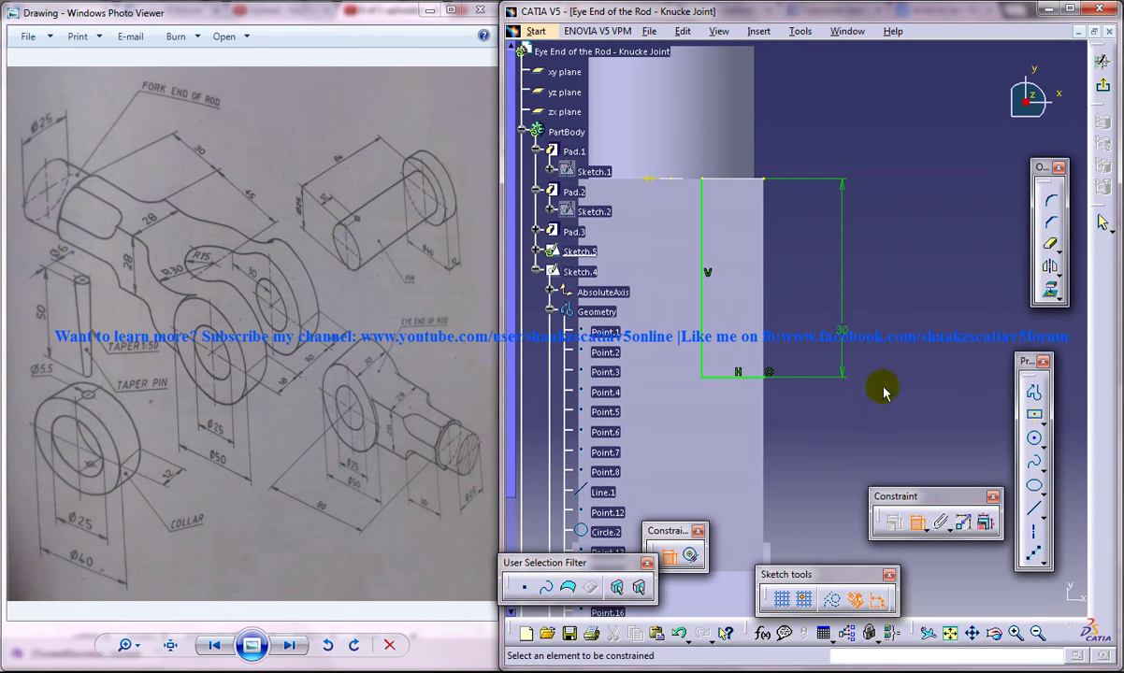
left_click(1034, 438)
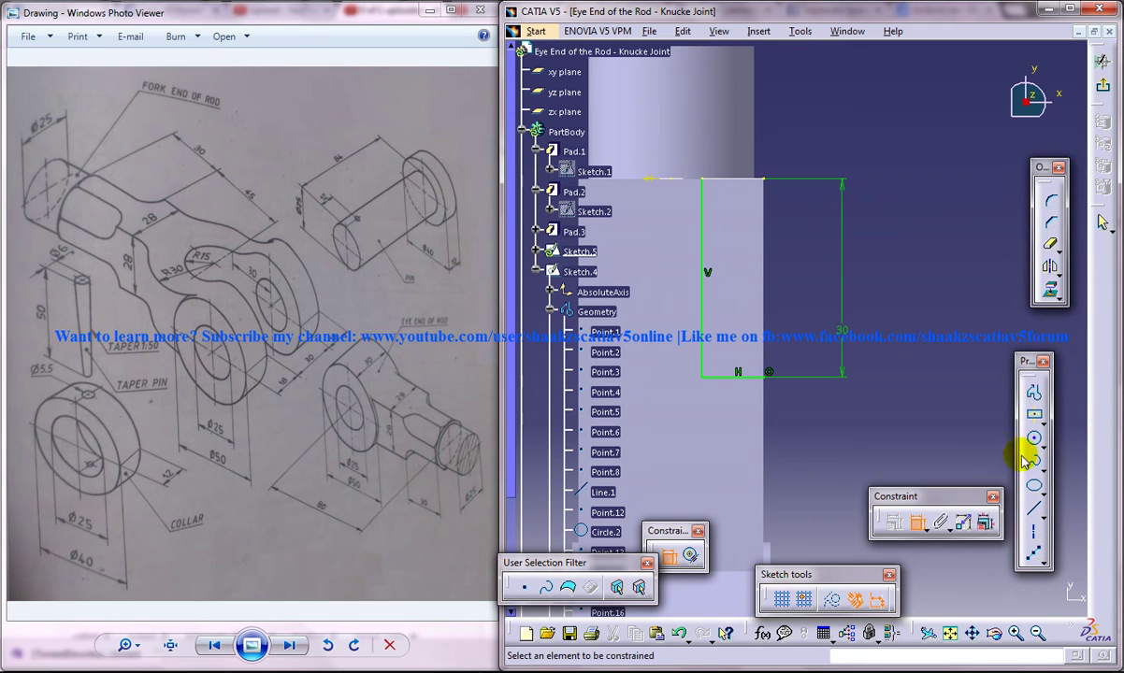
left_click(1050, 205)
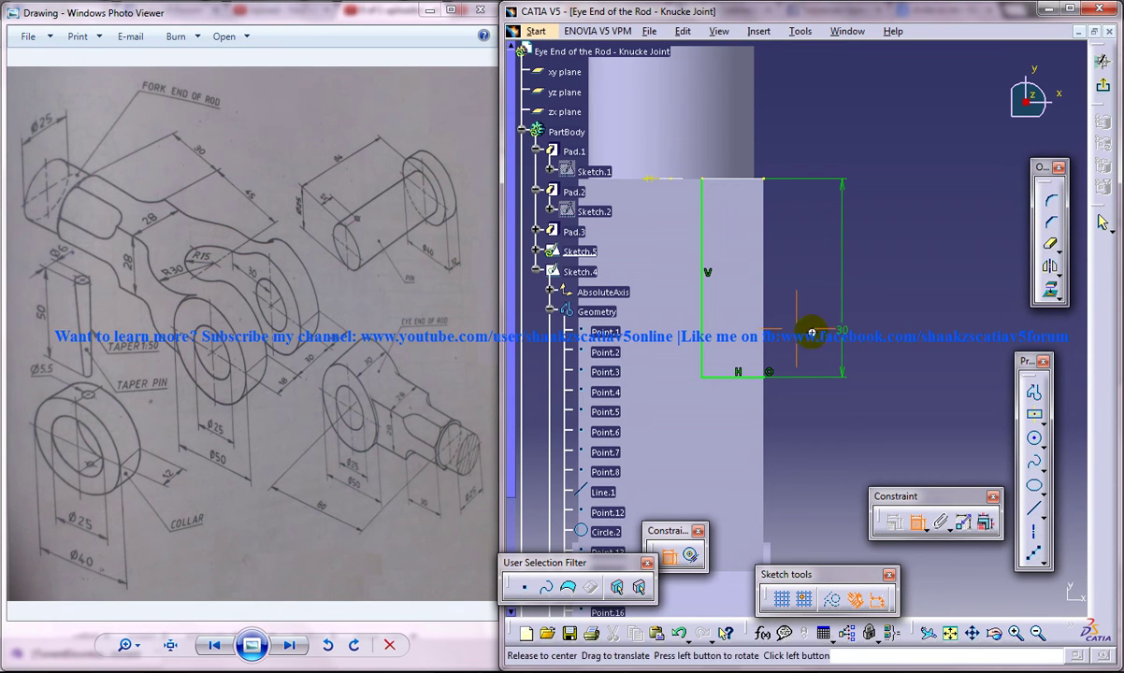
- Draw a circle tangent to the bottom line with its centre on the vertical edge
middle_click_drag(811, 325, 814, 318)
left_click(1033, 437)
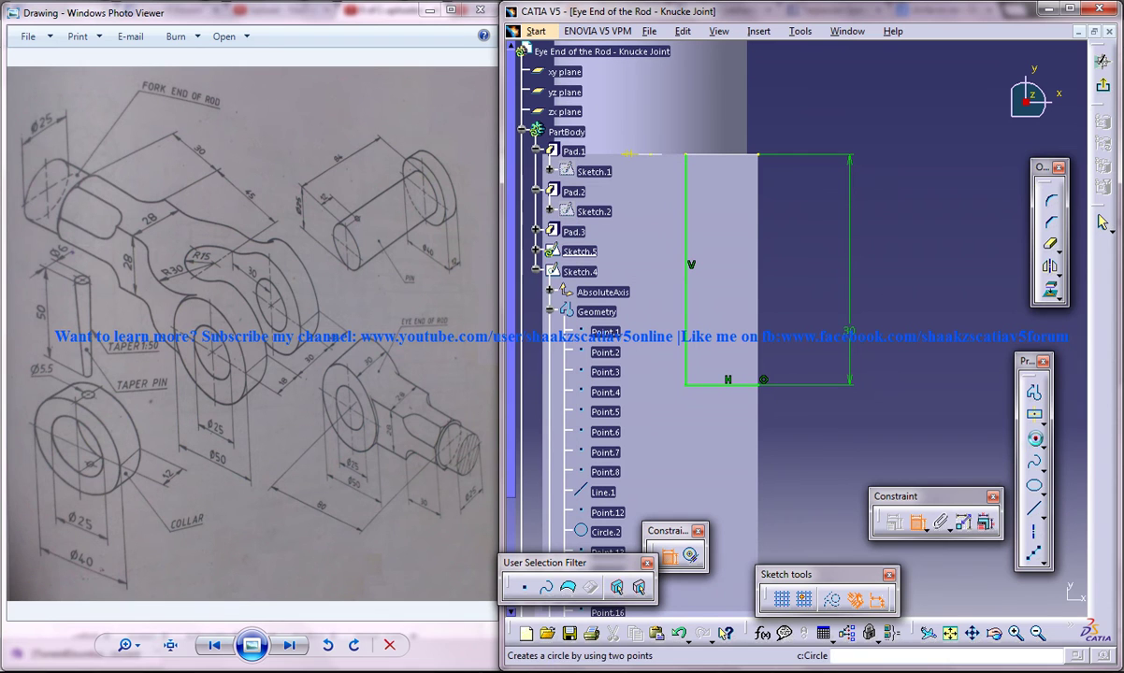
left_click(766, 292)
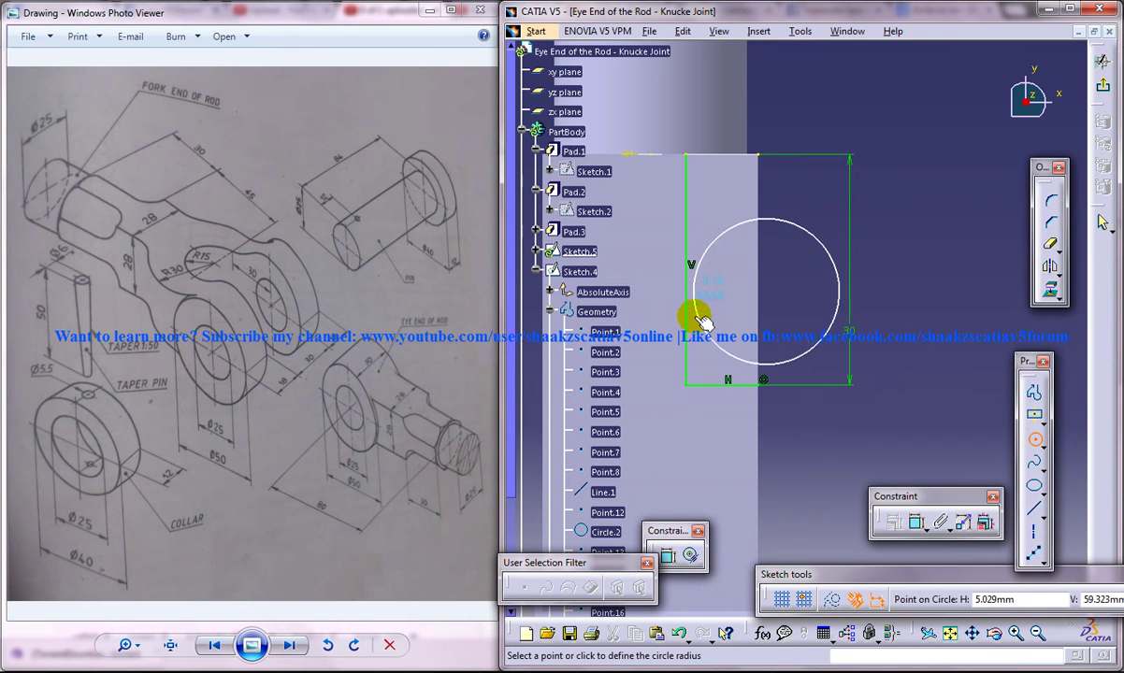
left_click(692, 319)
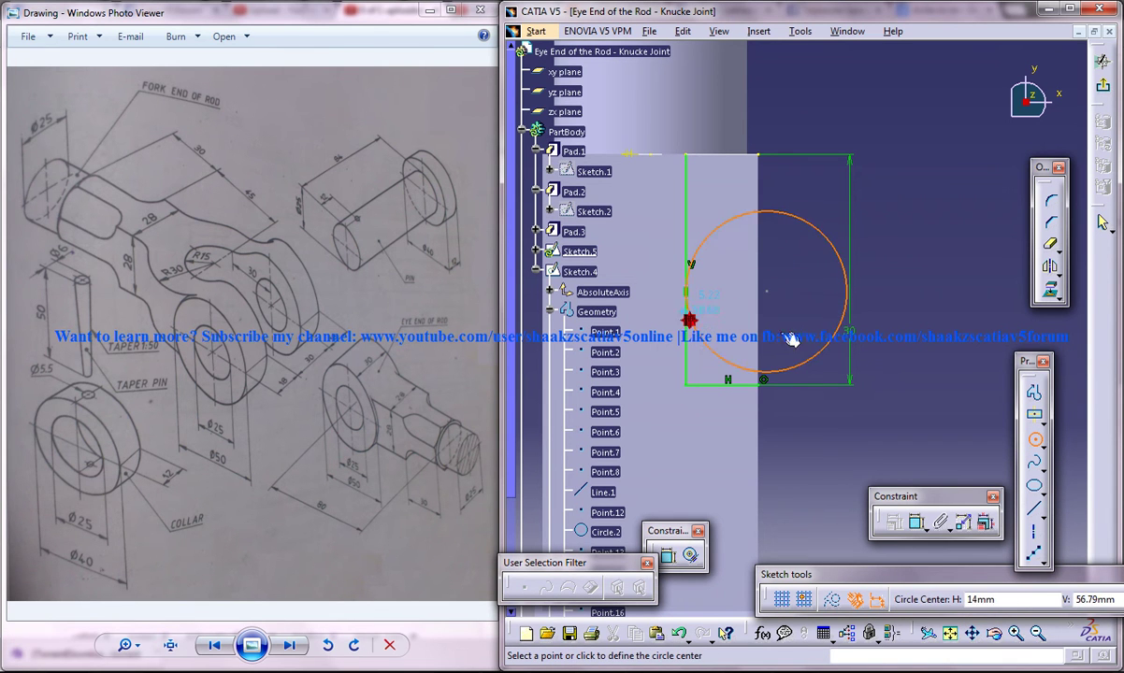
left_click(915, 520)
left_click(699, 344)
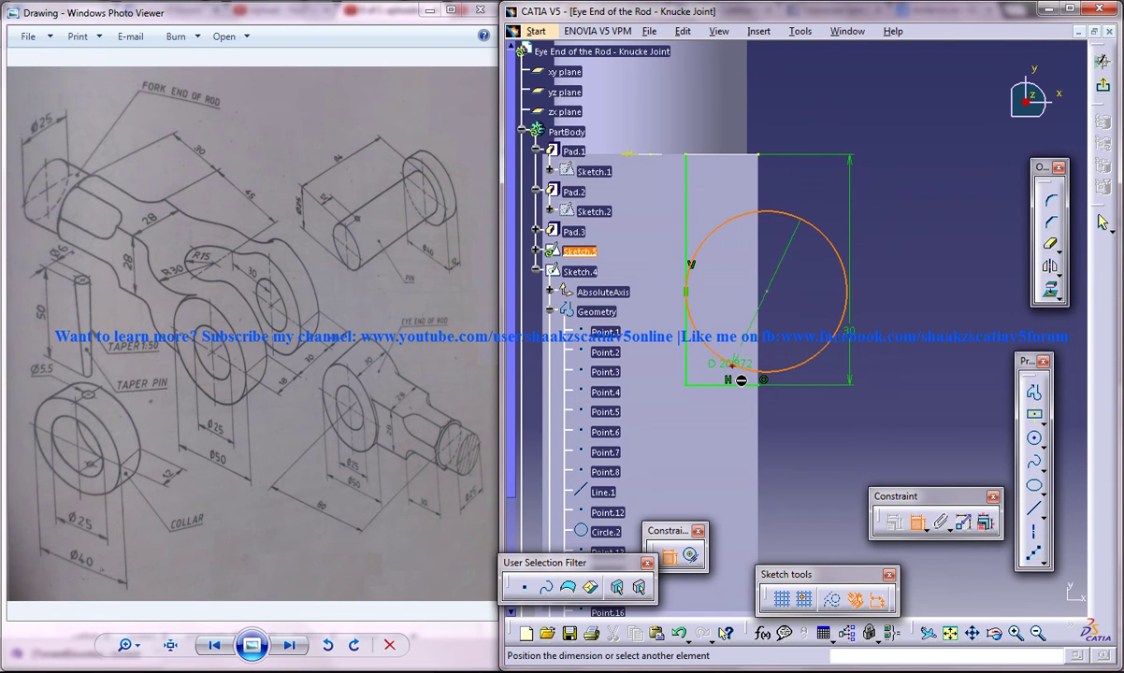
left_click(747, 383)
right_click(801, 415)
left_click(842, 485)
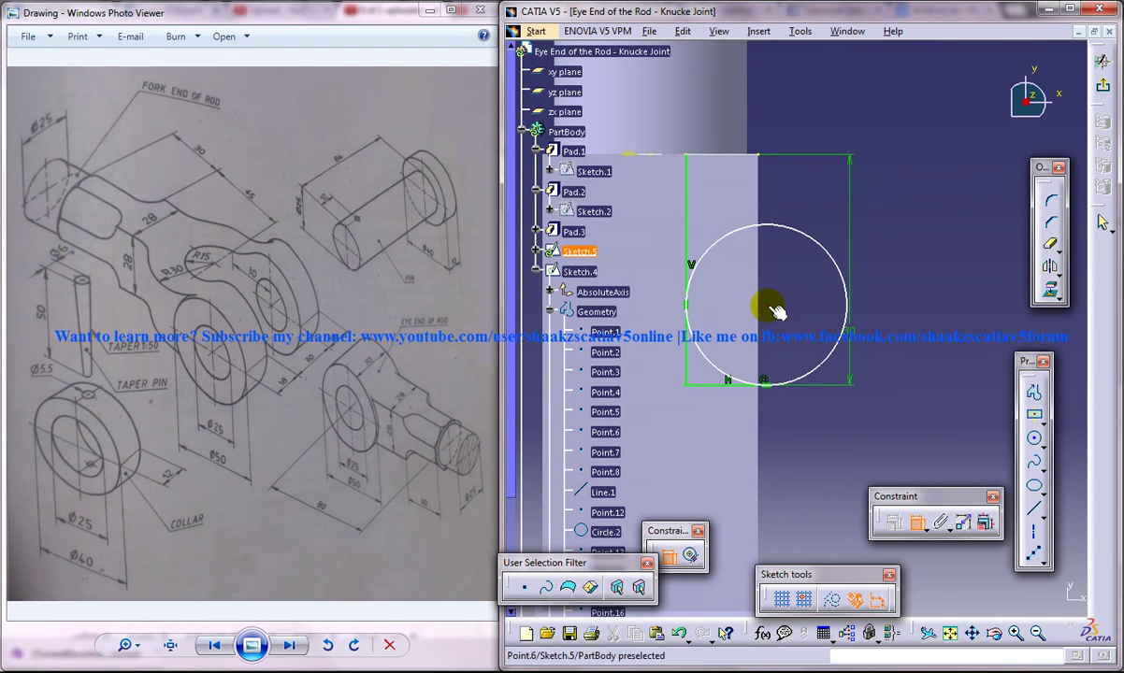
left_click(772, 321)
right_click(774, 322)
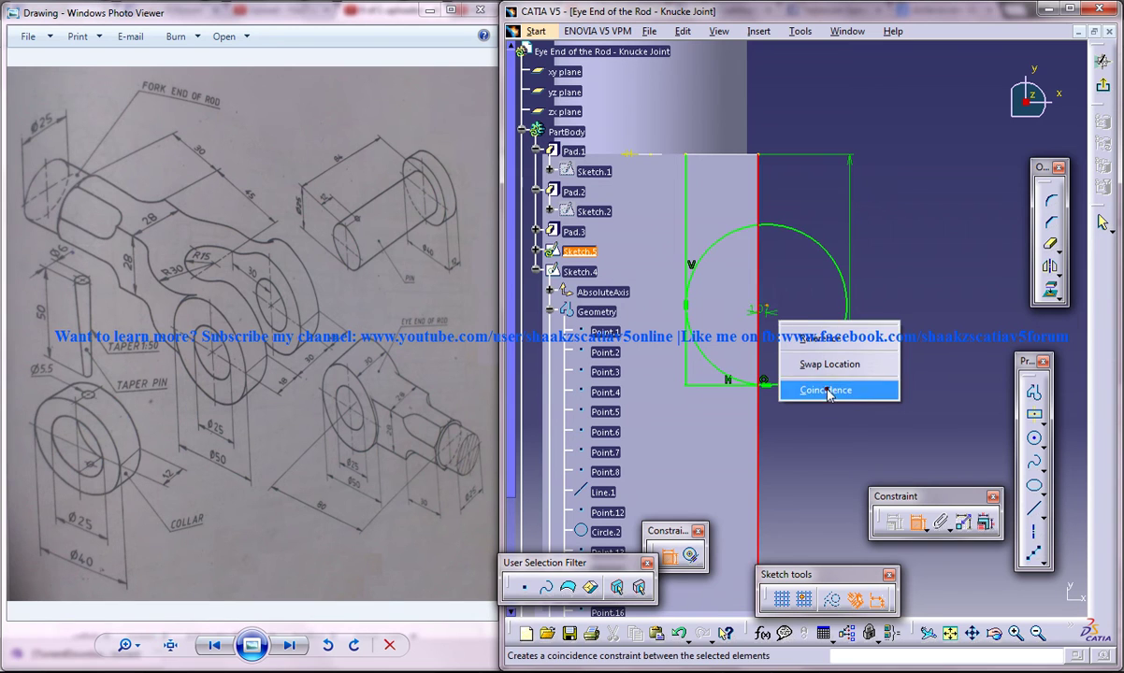
left_click(828, 389)
- Trim away the upper part of the circle with Quick Trim
left_click(1052, 248)
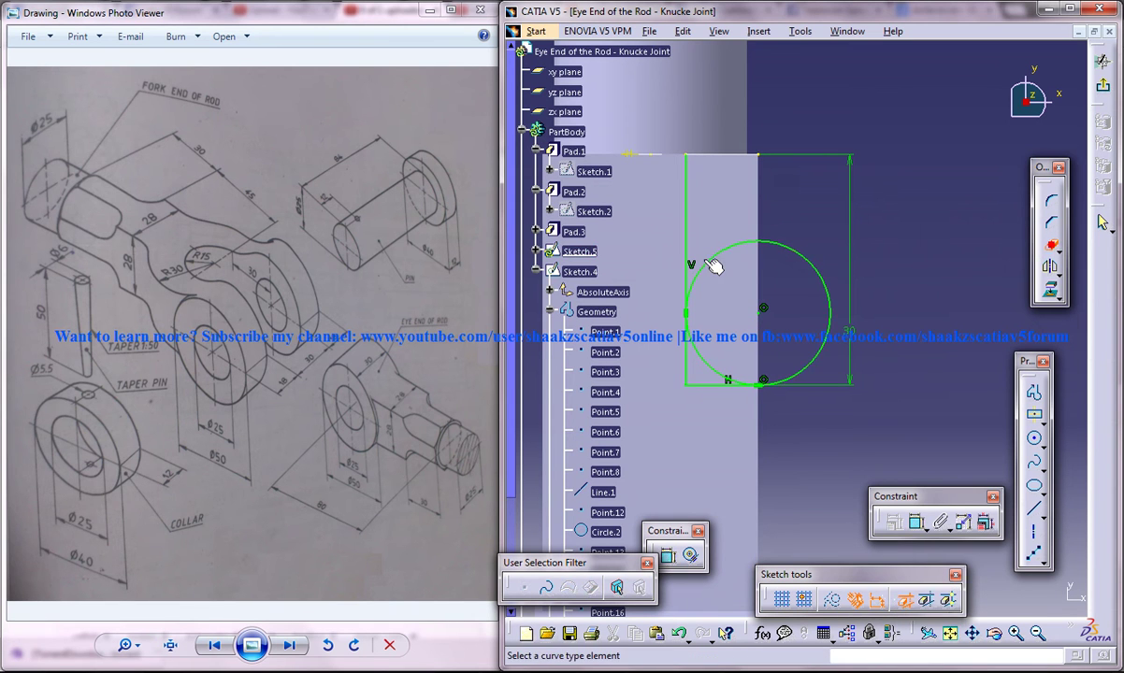
left_click(688, 364)
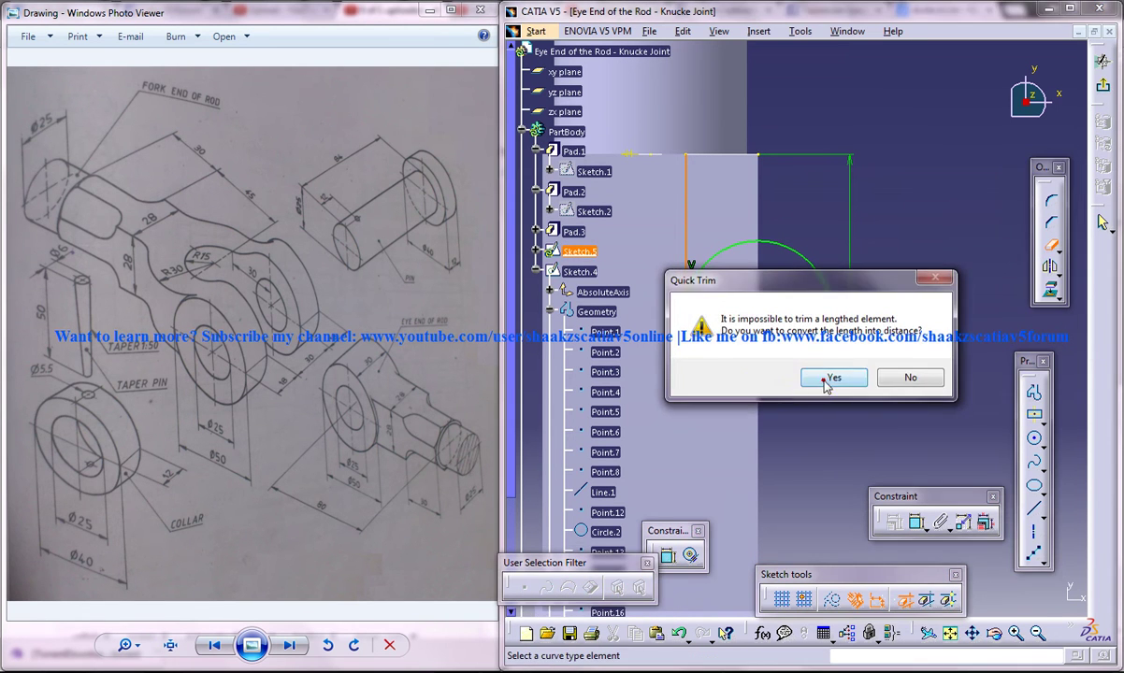
left_click(826, 378)
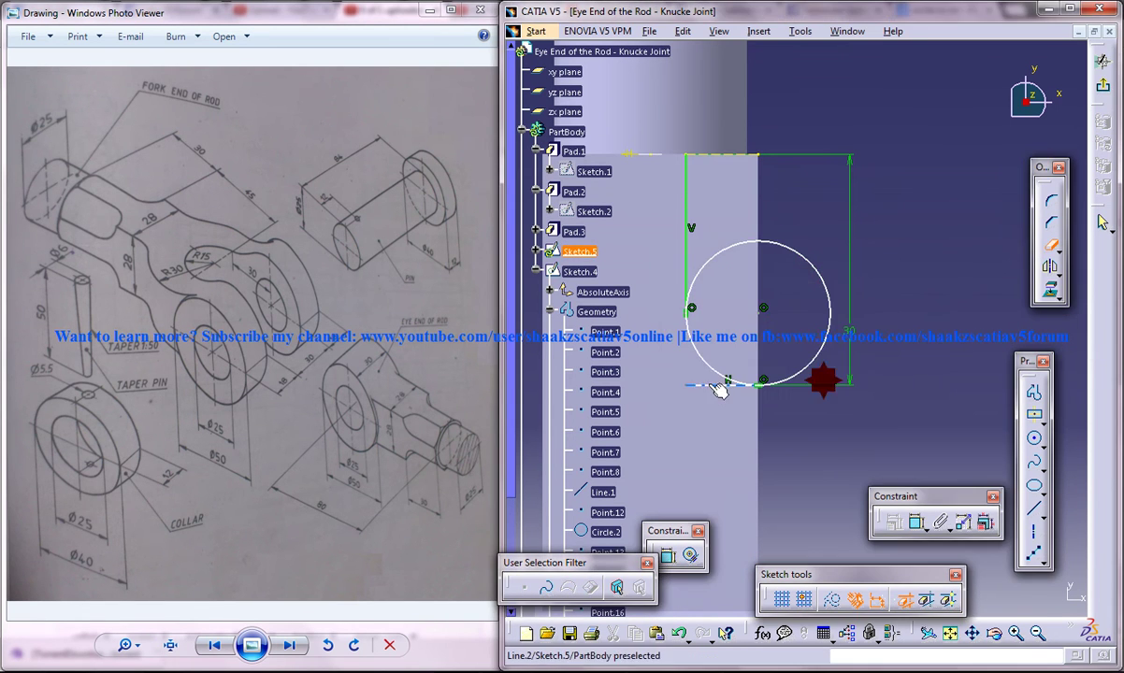
left_click(748, 247)
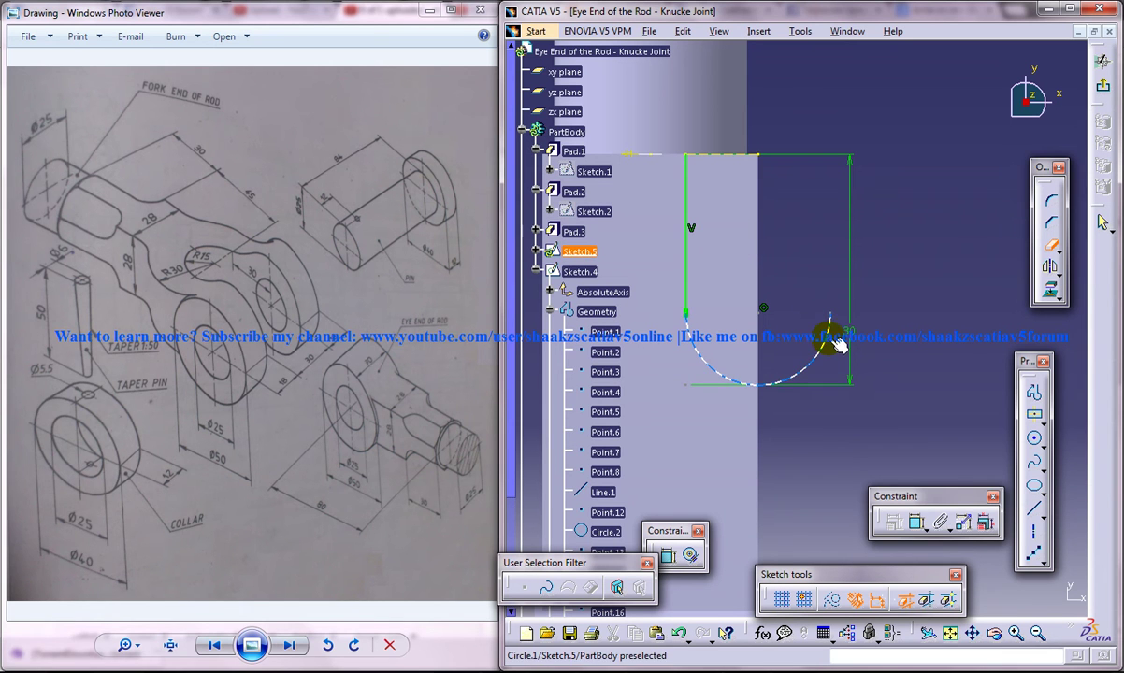
key("Escape")
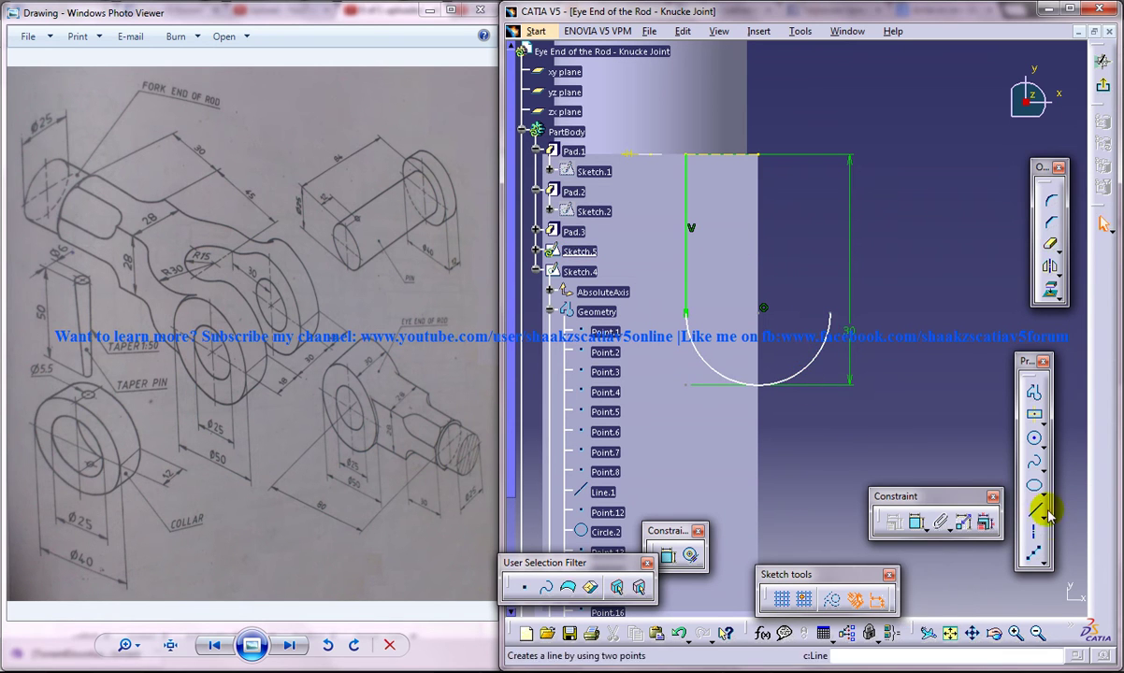
- Add a vertical axis at the arc's bottom point and trim the arc's right portion
left_click(1102, 223)
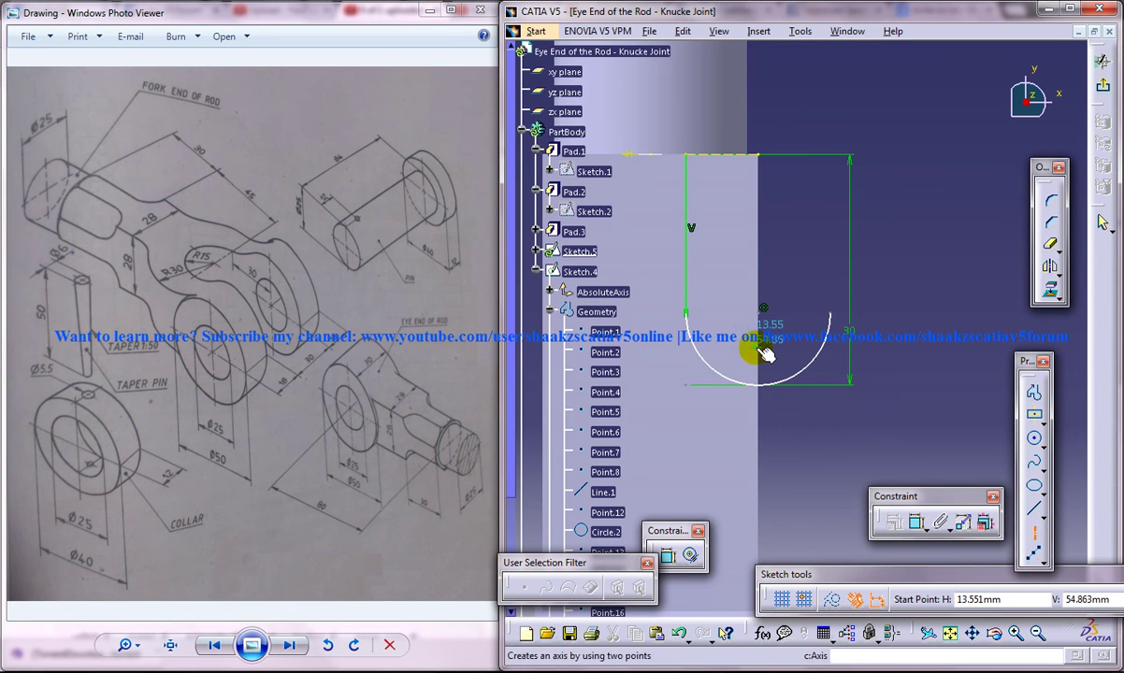
left_click(759, 385)
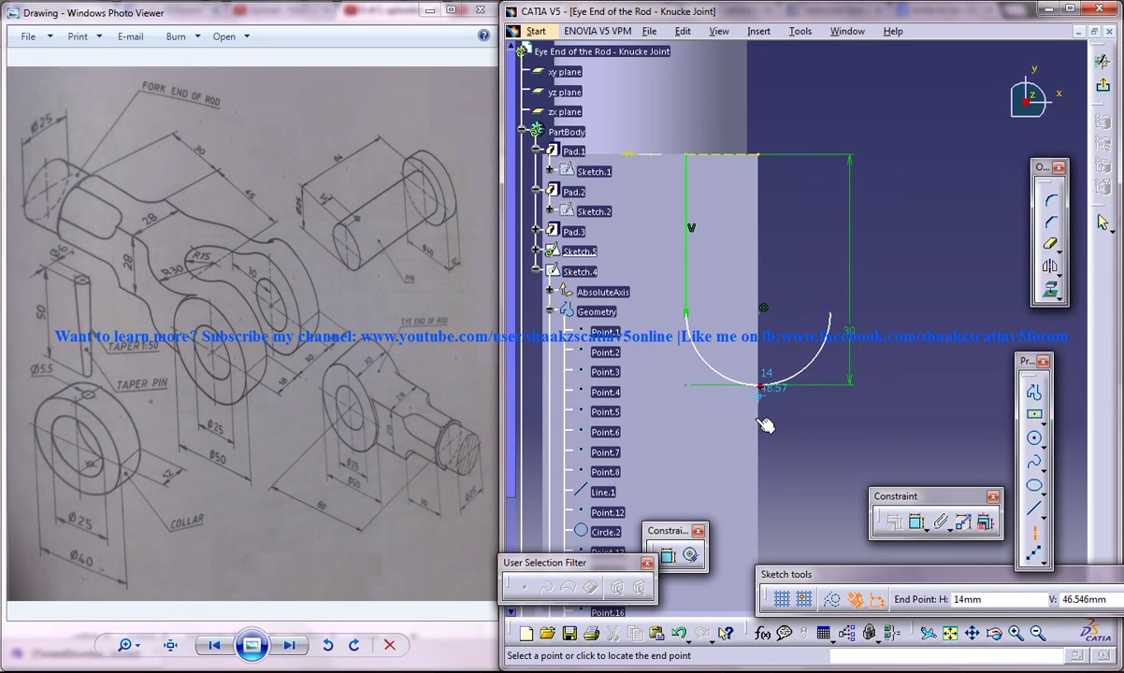
key("Escape")
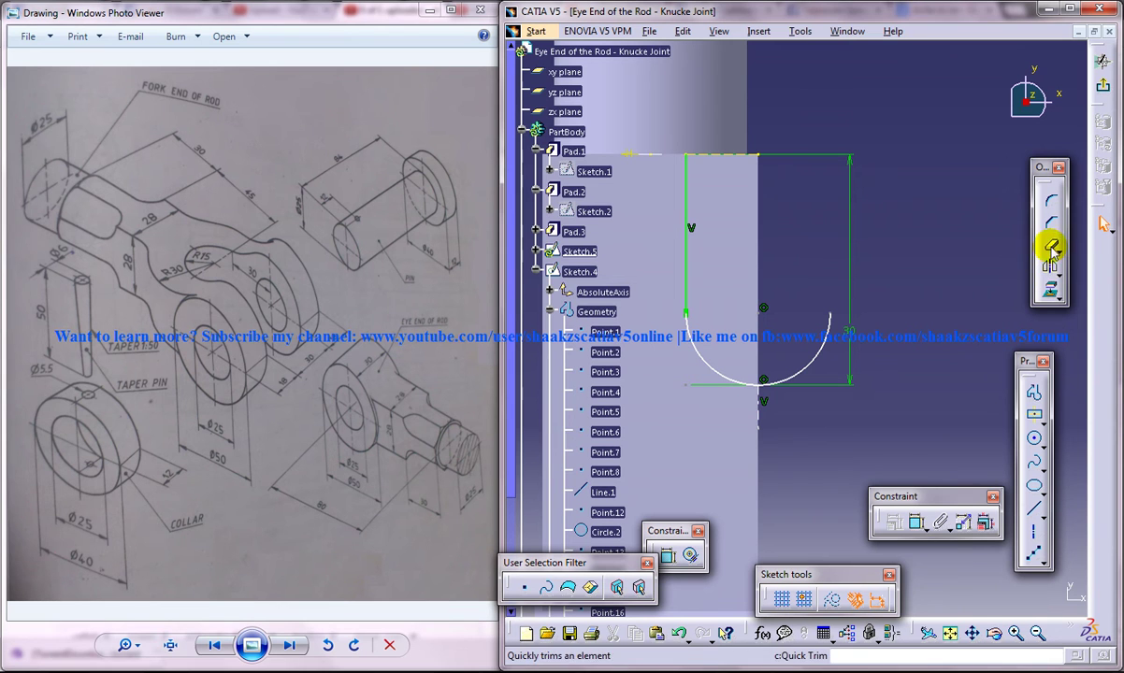
left_click(1049, 243)
left_click(826, 360)
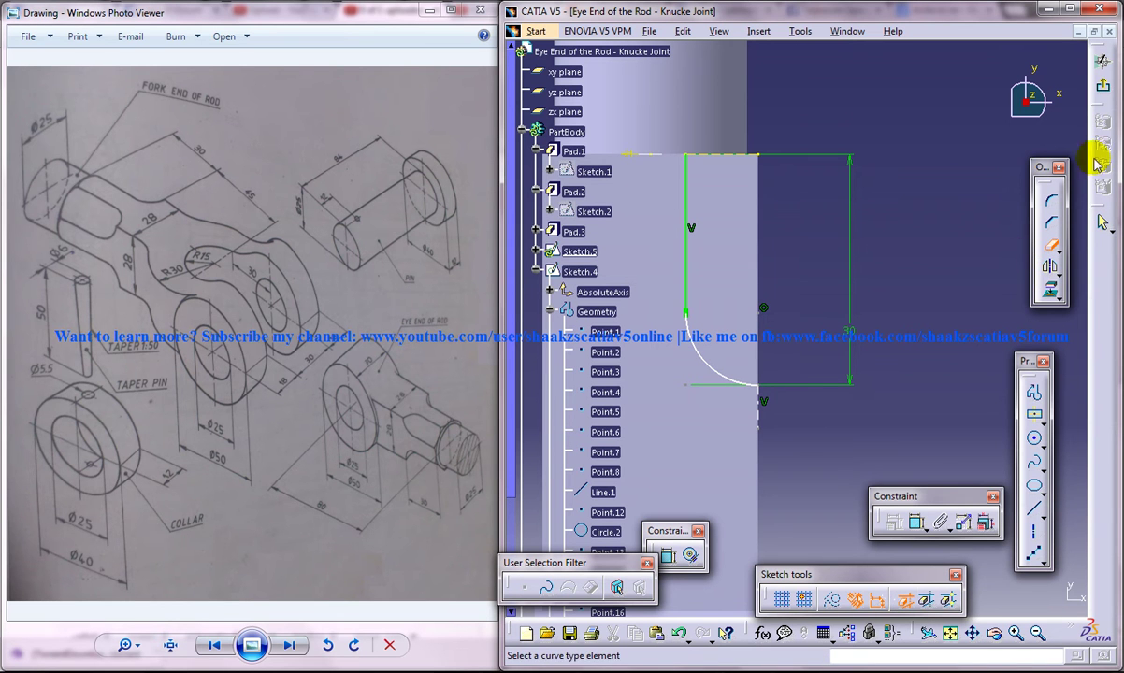
- Exit the sketch and switch to the Wireframe and Surface Design workbench
left_click(1101, 60)
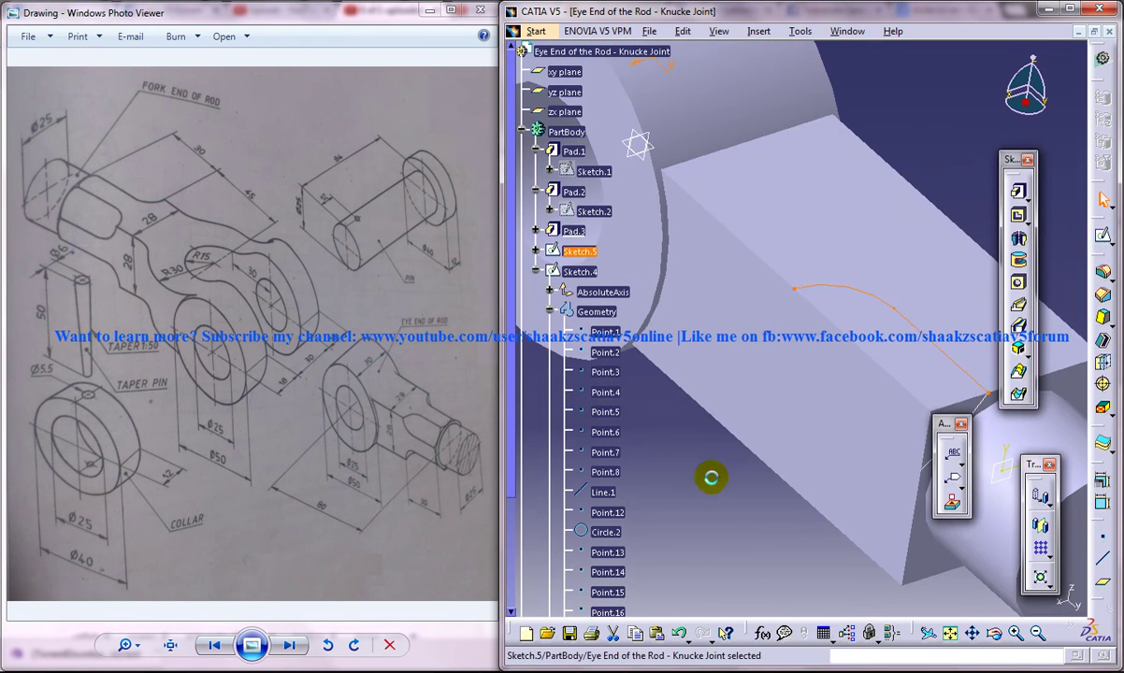
middle_click_drag(639, 472, 913, 341)
left_click(535, 31)
mouse_move(582, 69)
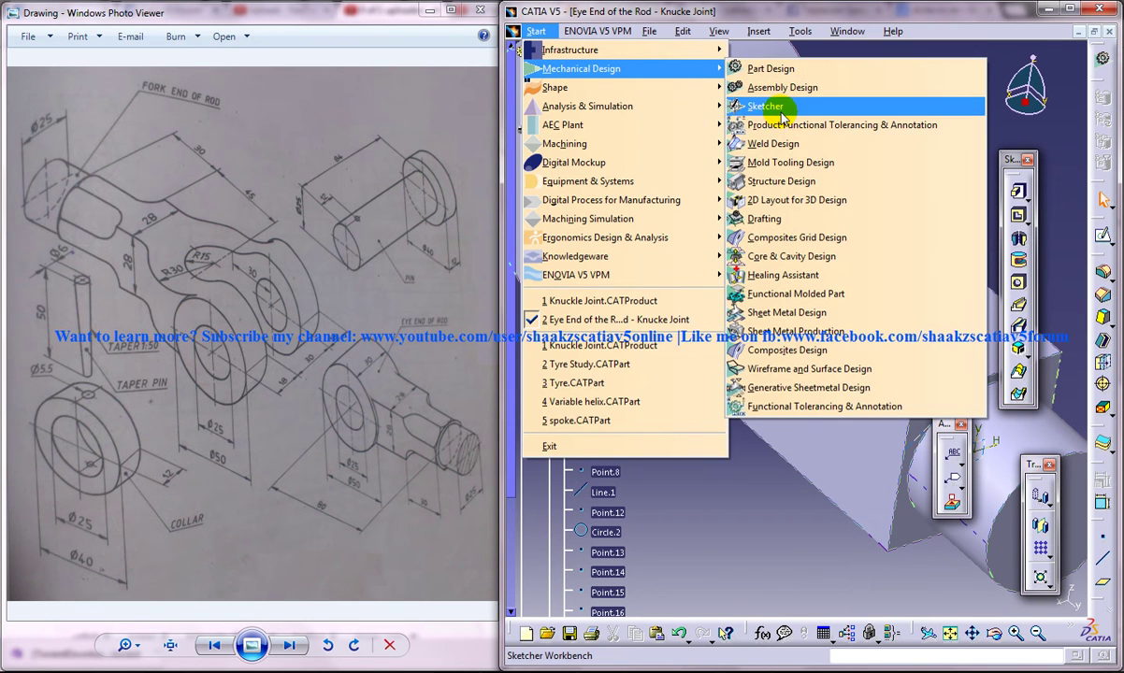
left_click(830, 369)
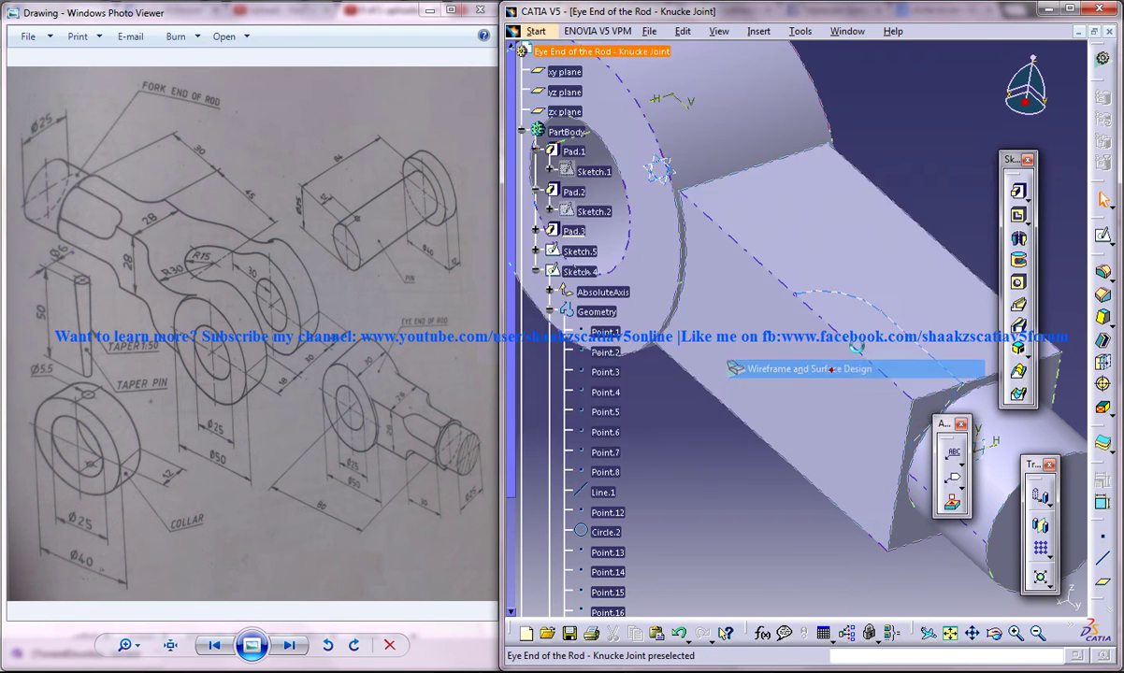
middle_click_drag(901, 211, 840, 200)
left_click(1105, 402)
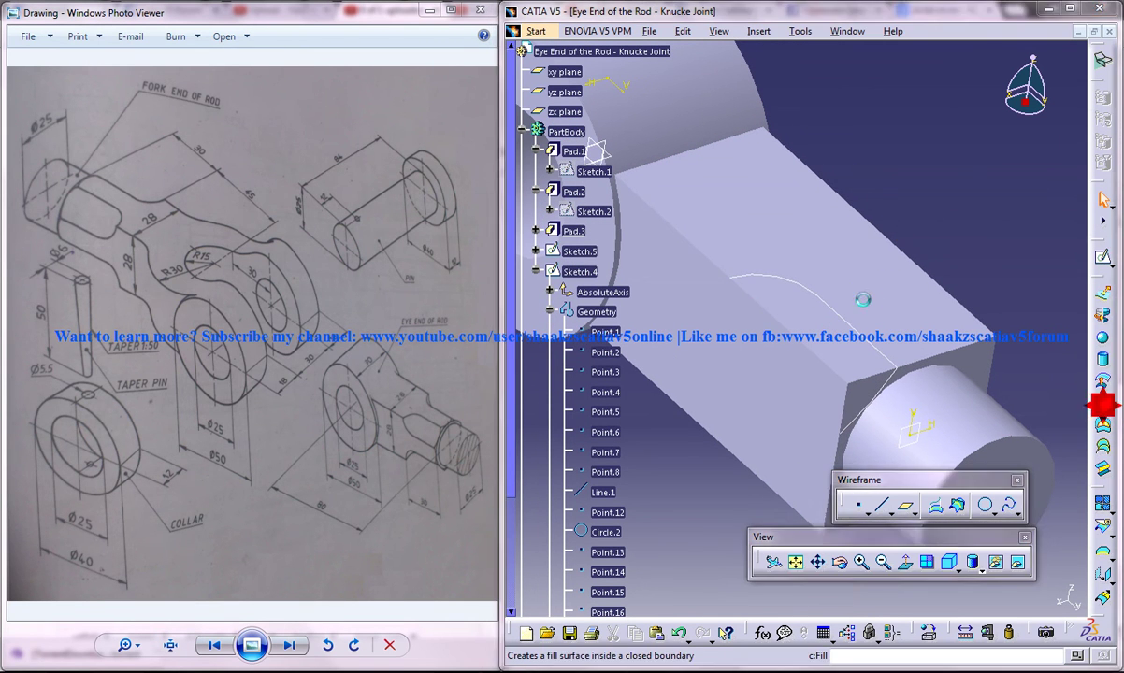
middle_click_drag(879, 323, 788, 270)
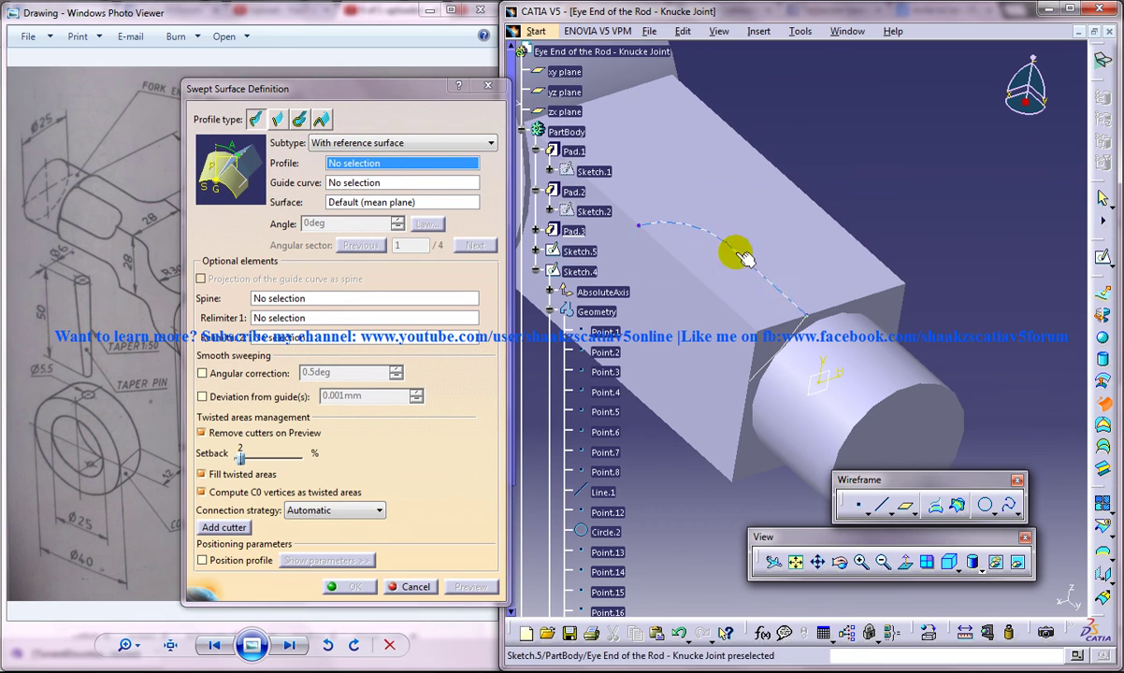
- Create a sweep with Sketch.5 as the profile and Sketch.4 as the guide curve
left_click(753, 263)
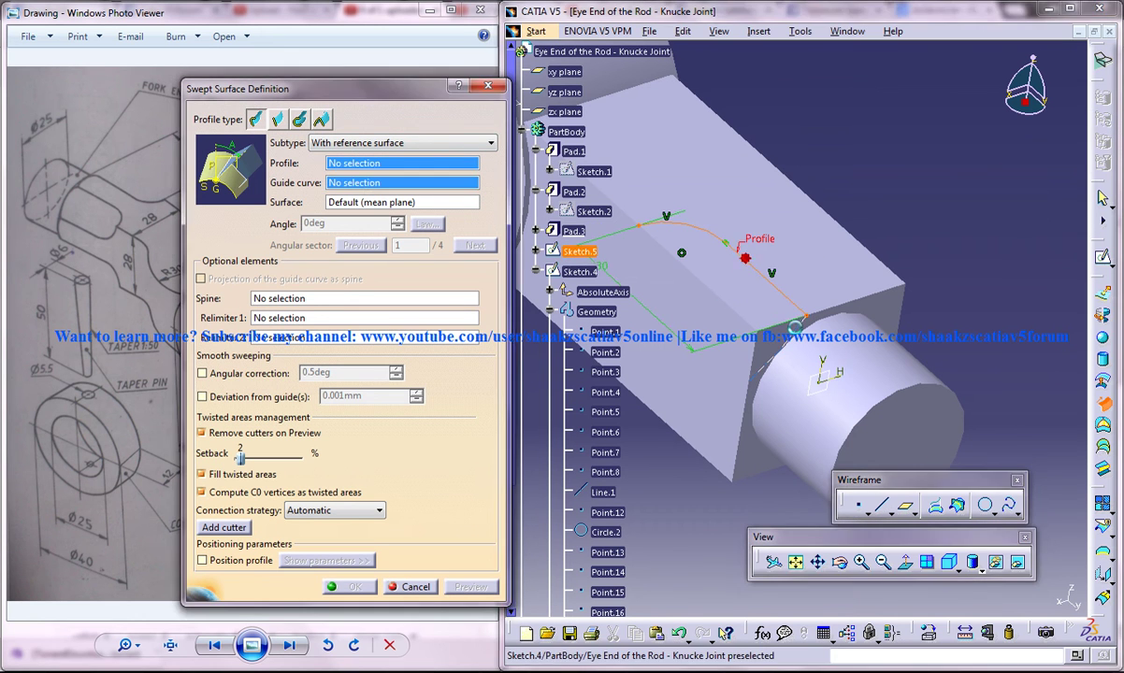
left_click(748, 306)
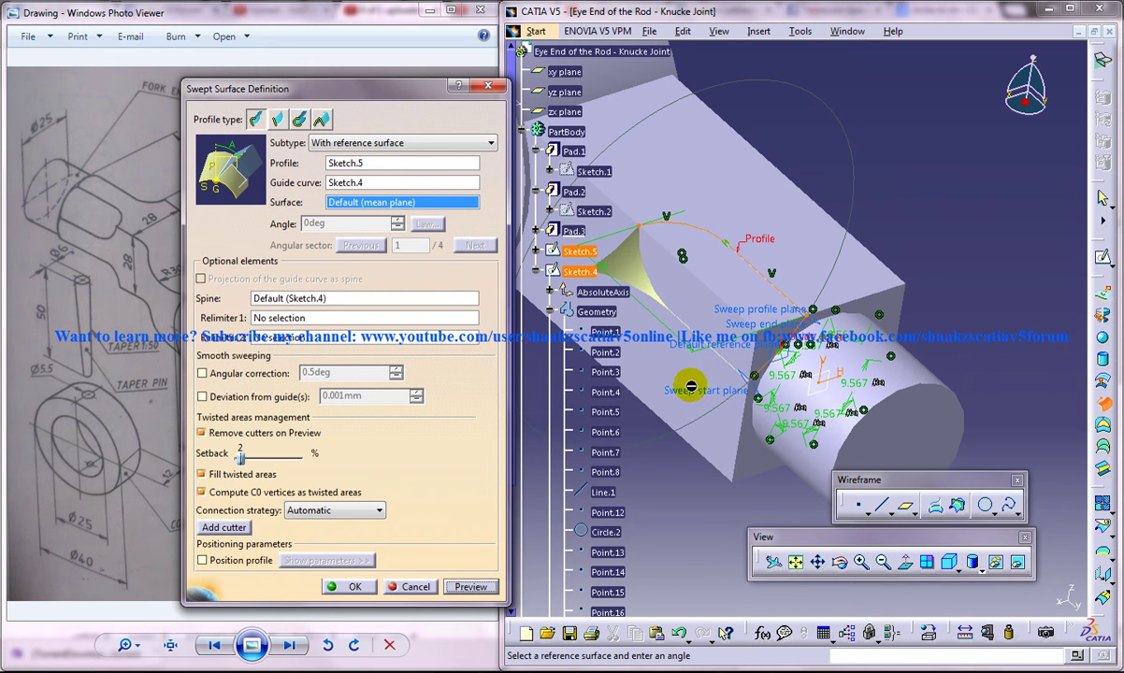
left_click(356, 587)
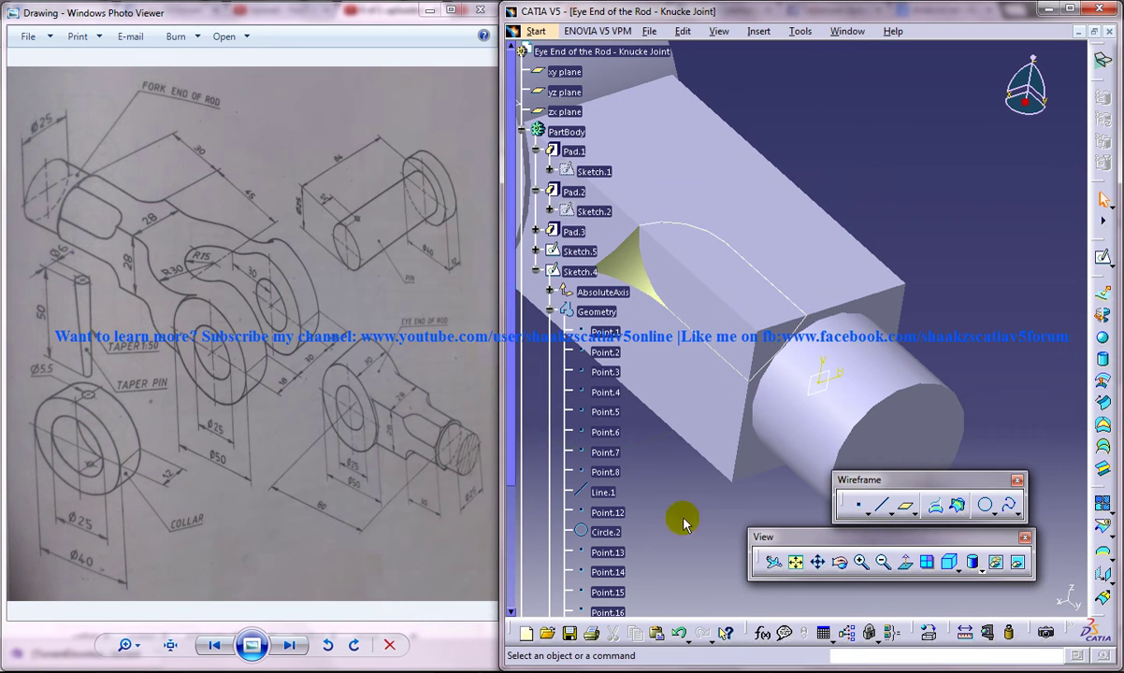
mouse_move(698, 471)
middle_mouse_down()
mouse_move(712, 422)
mouse_move(702, 457)
mouse_move(659, 416)
middle_mouse_up()
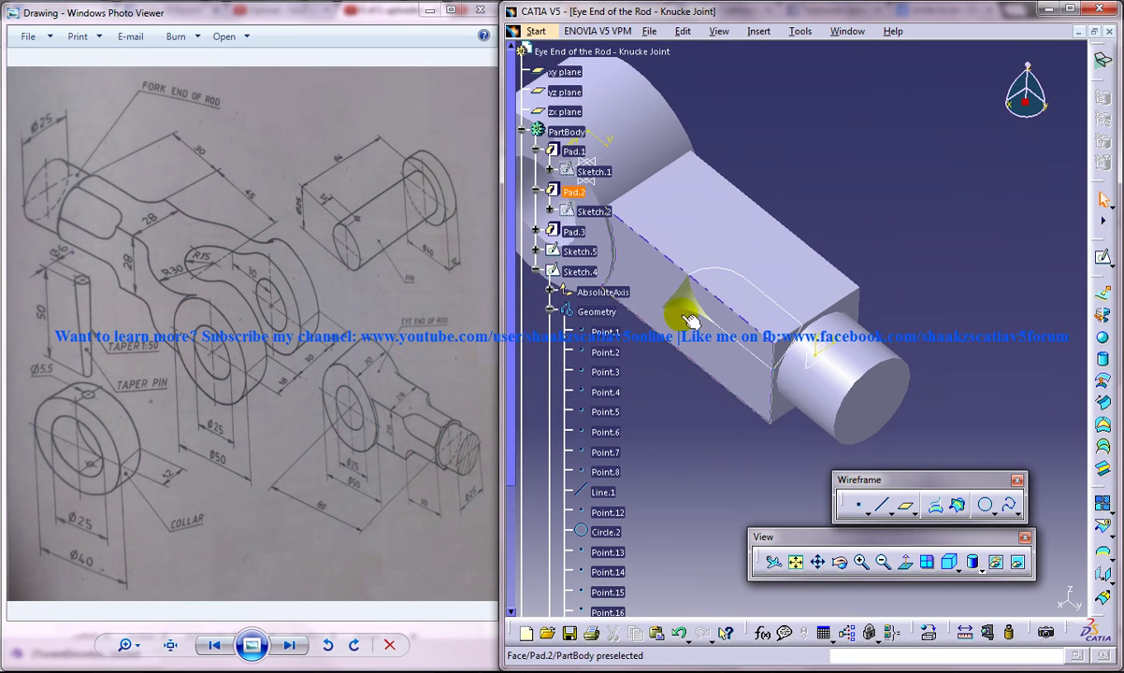
middle_click_drag(755, 378, 614, 264, "ctrl")
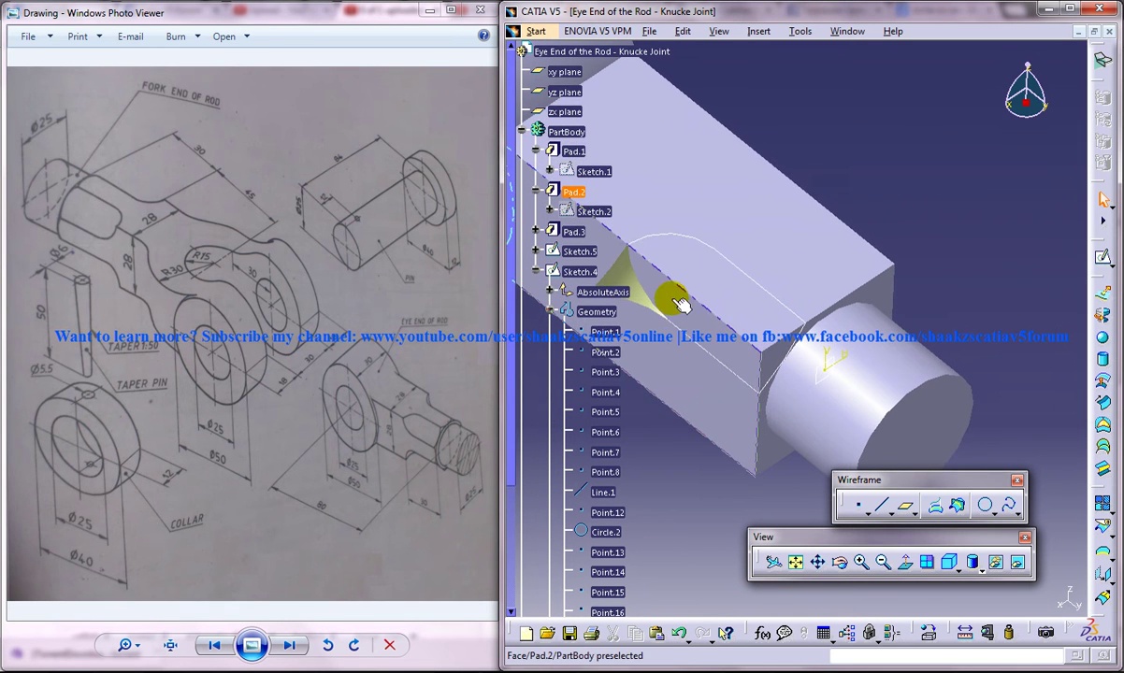
middle_click_drag(728, 372, 633, 269)
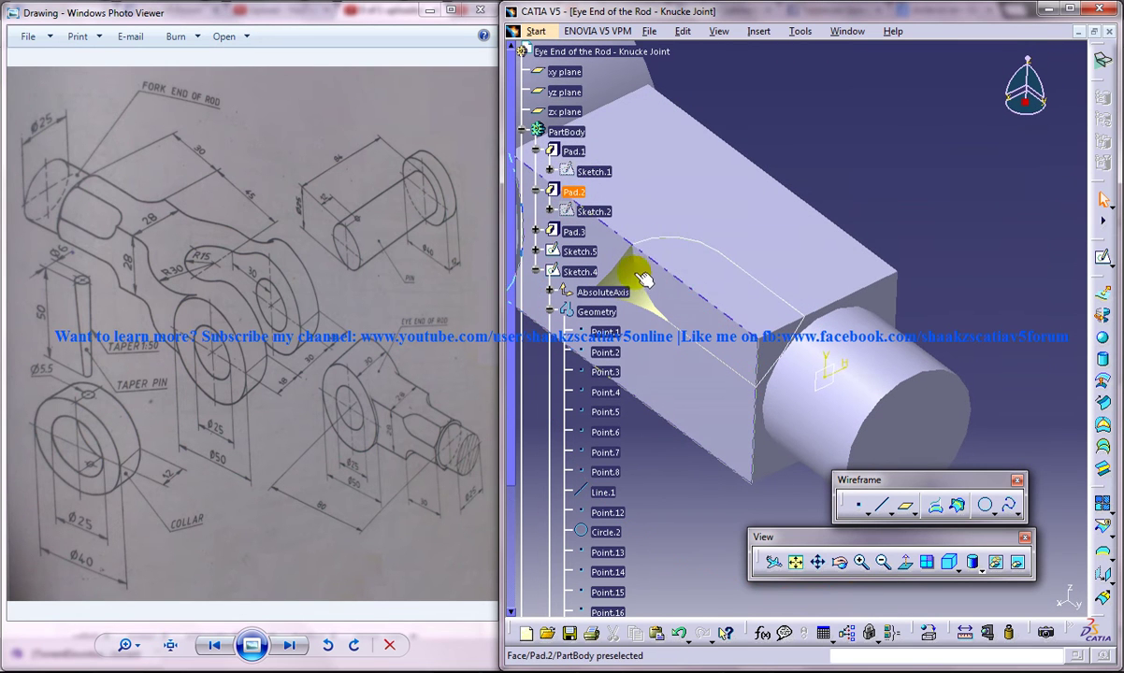
mouse_move(641, 266)
middle_mouse_down()
mouse_move(715, 348)
mouse_move(720, 263)
middle_mouse_up()
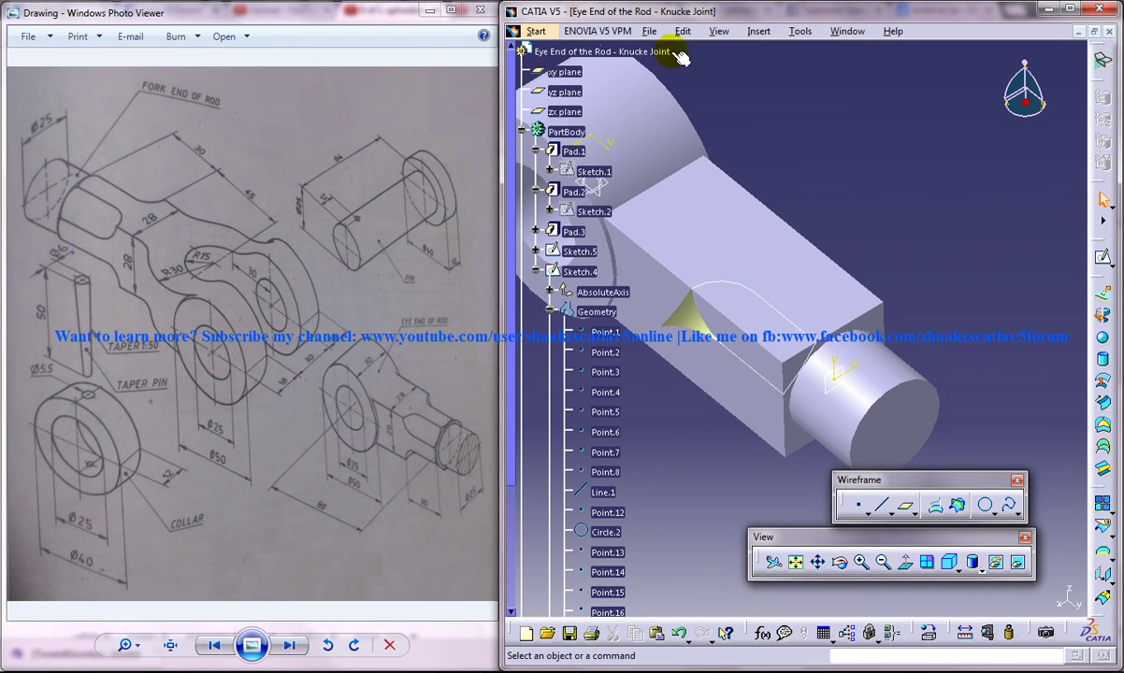
- In Part Design, split the eye-end body using Sweep.1 as the splitting element
left_click(535, 31)
mouse_move(582, 68)
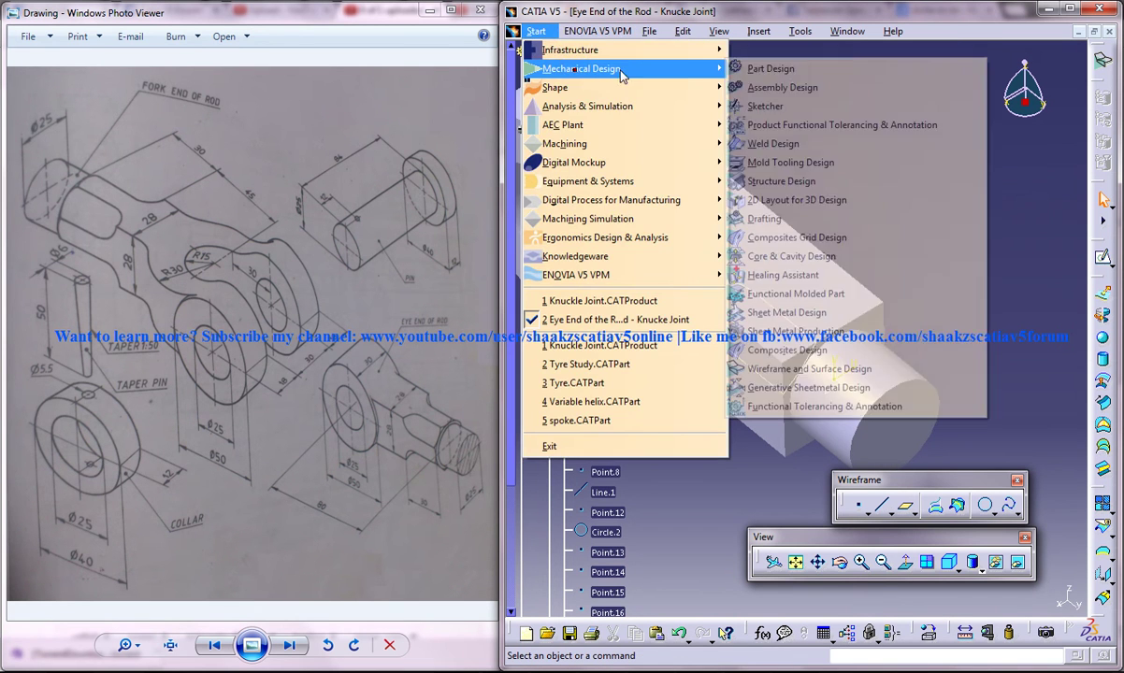
left_click(748, 60)
left_click(758, 31)
mouse_move(810, 277)
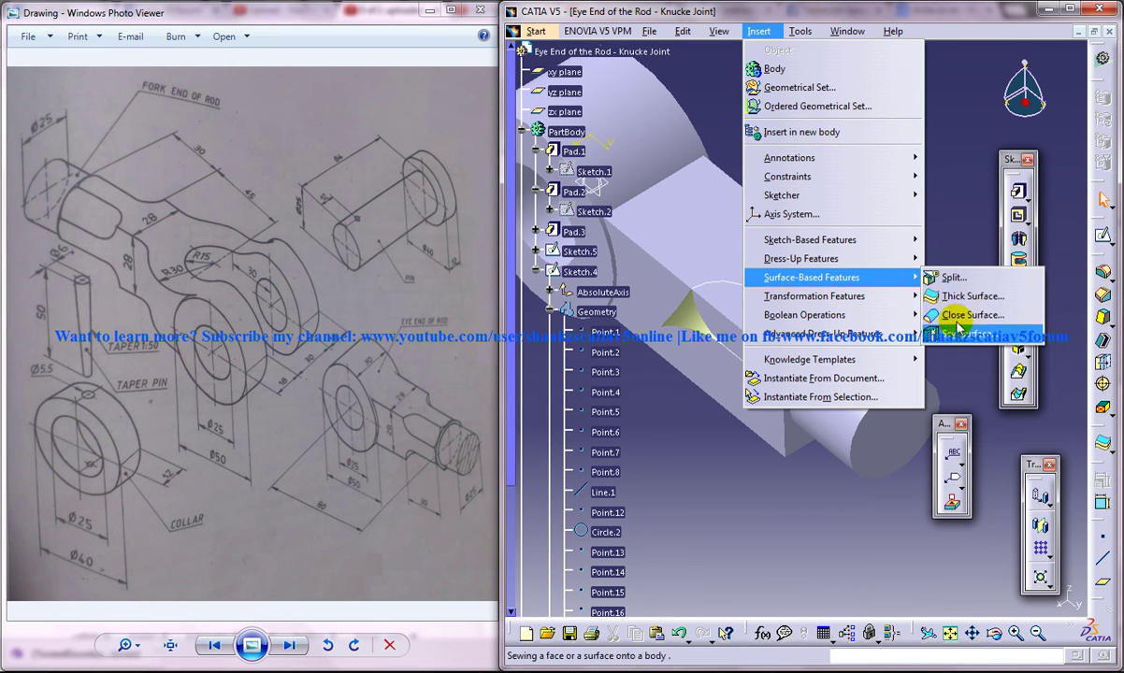
left_click(949, 278)
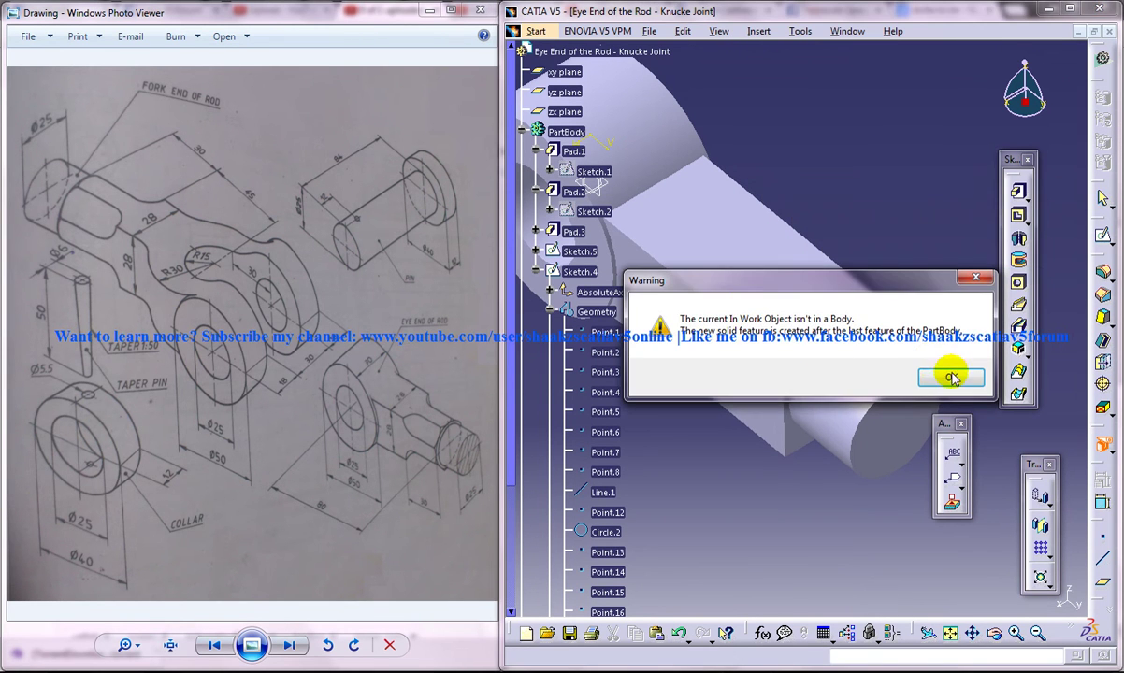
left_click(950, 377)
left_click(645, 301)
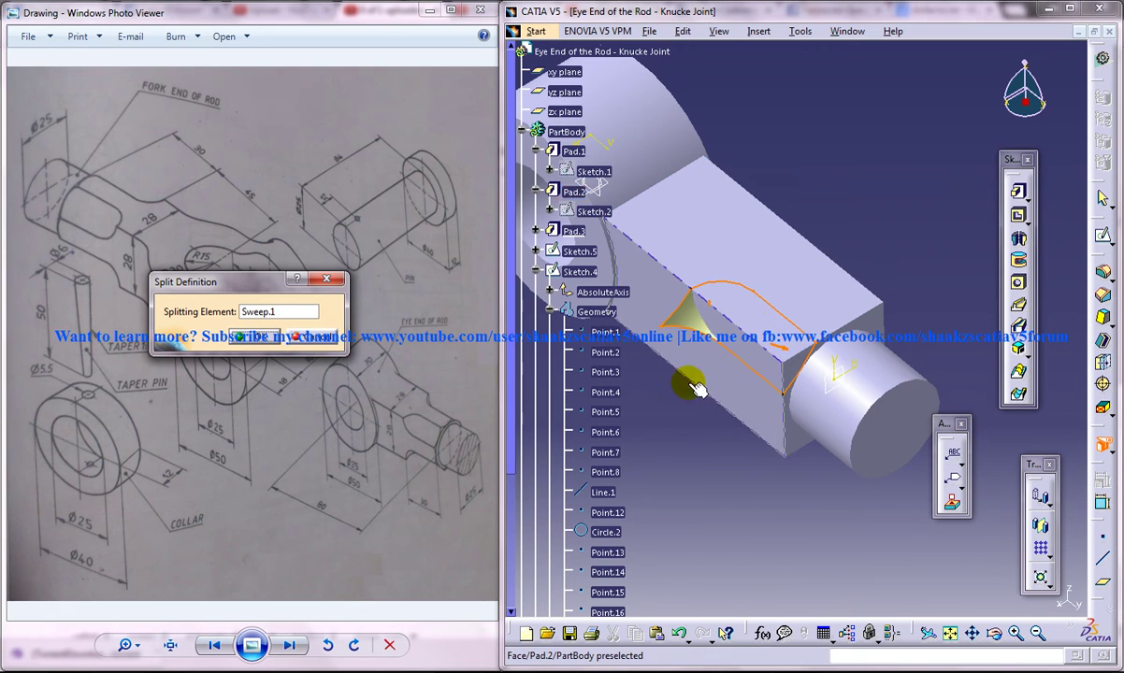
middle_click_drag(776, 350, 684, 260)
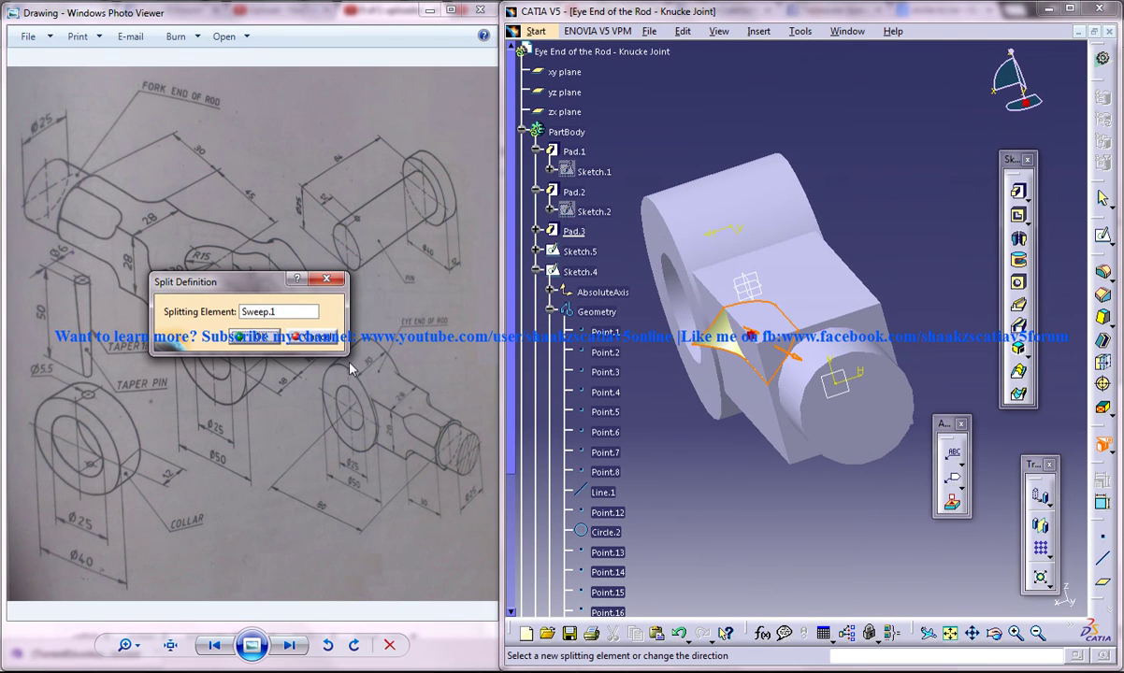
left_click(276, 337)
middle_click_drag(709, 460, 839, 142)
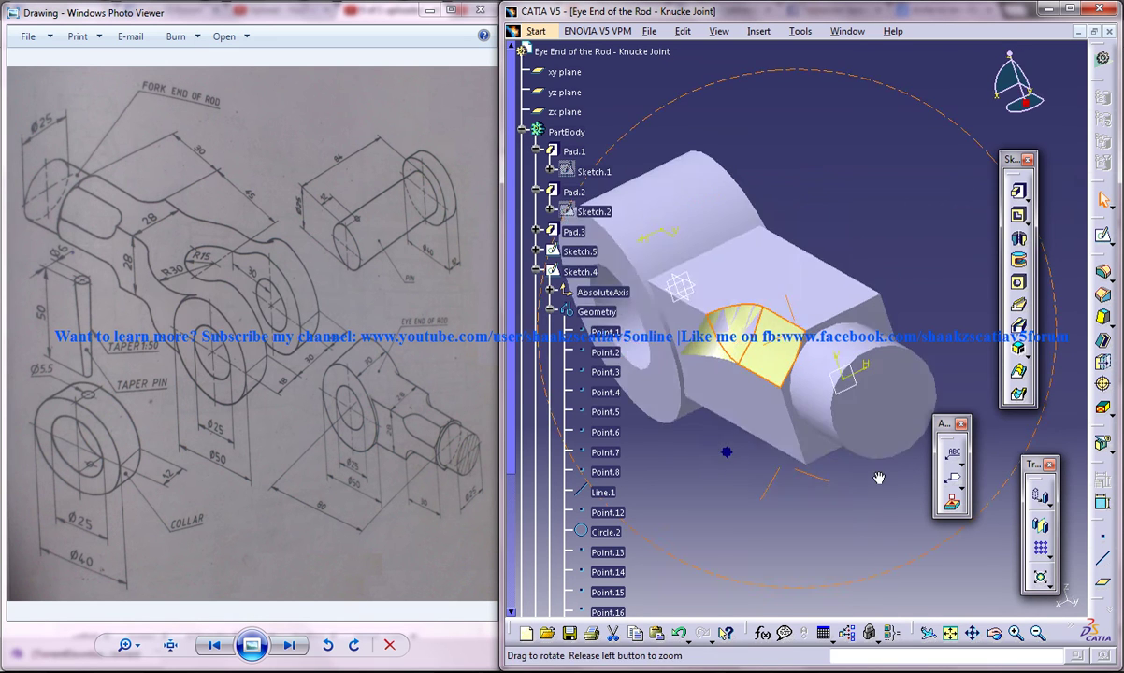
- Hide the Sweep.1 surface and orbit to inspect the rounded cut-out
right_click(693, 360)
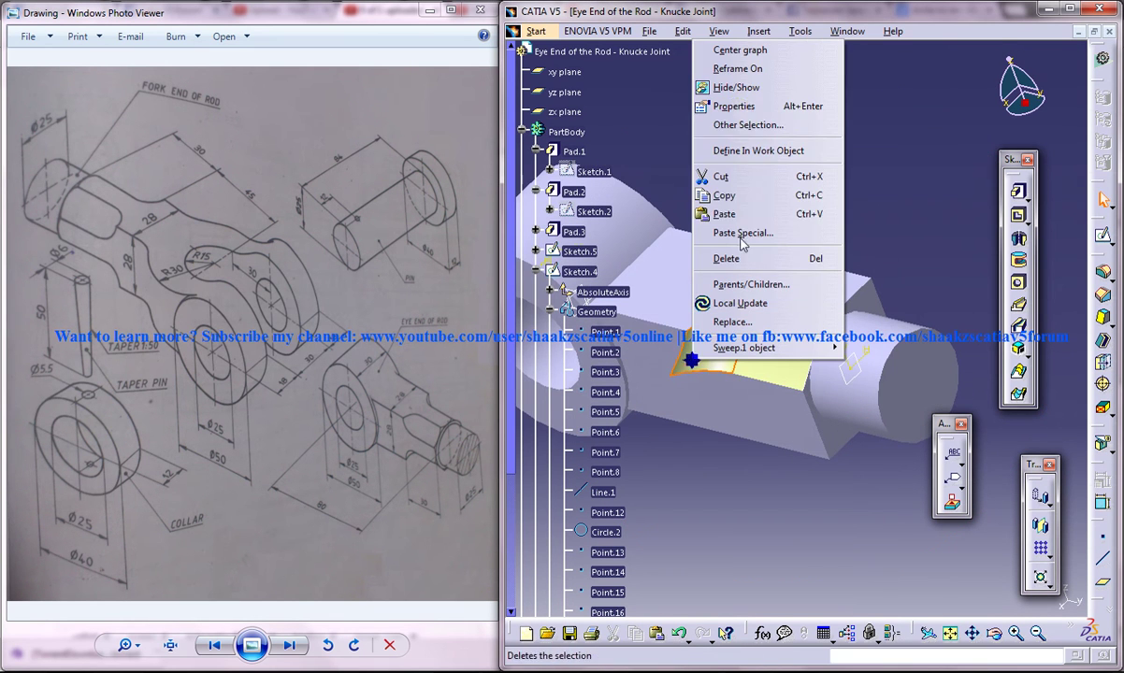
left_click(736, 87)
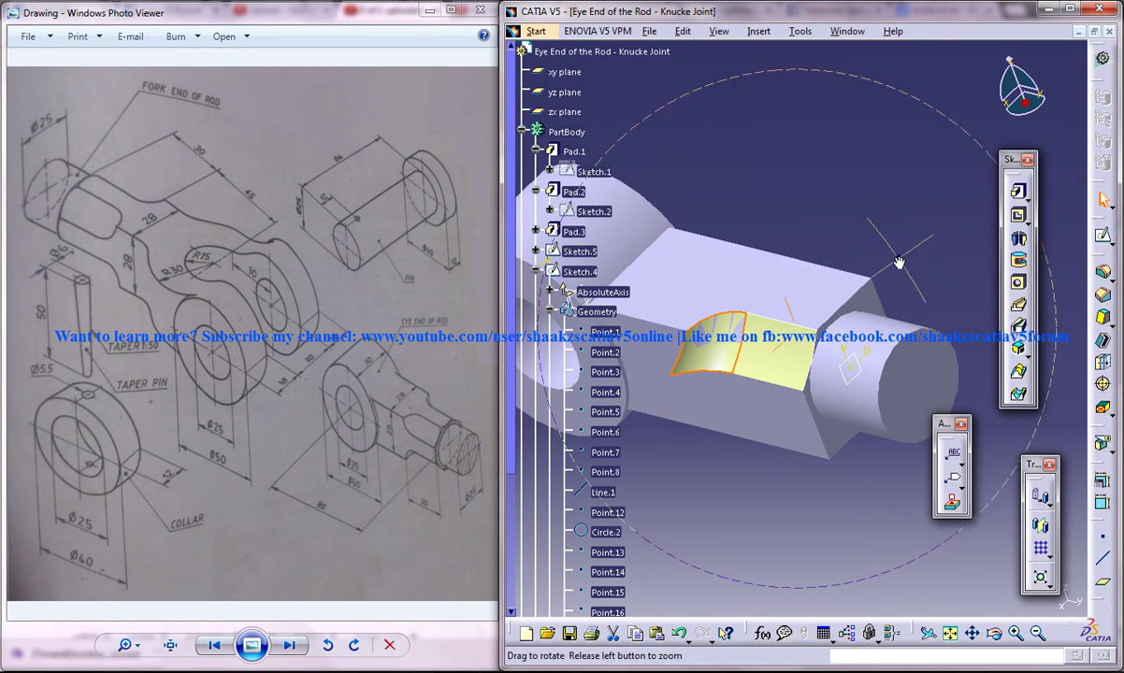
middle_click_drag(898, 263, 768, 339)
right_click(645, 319)
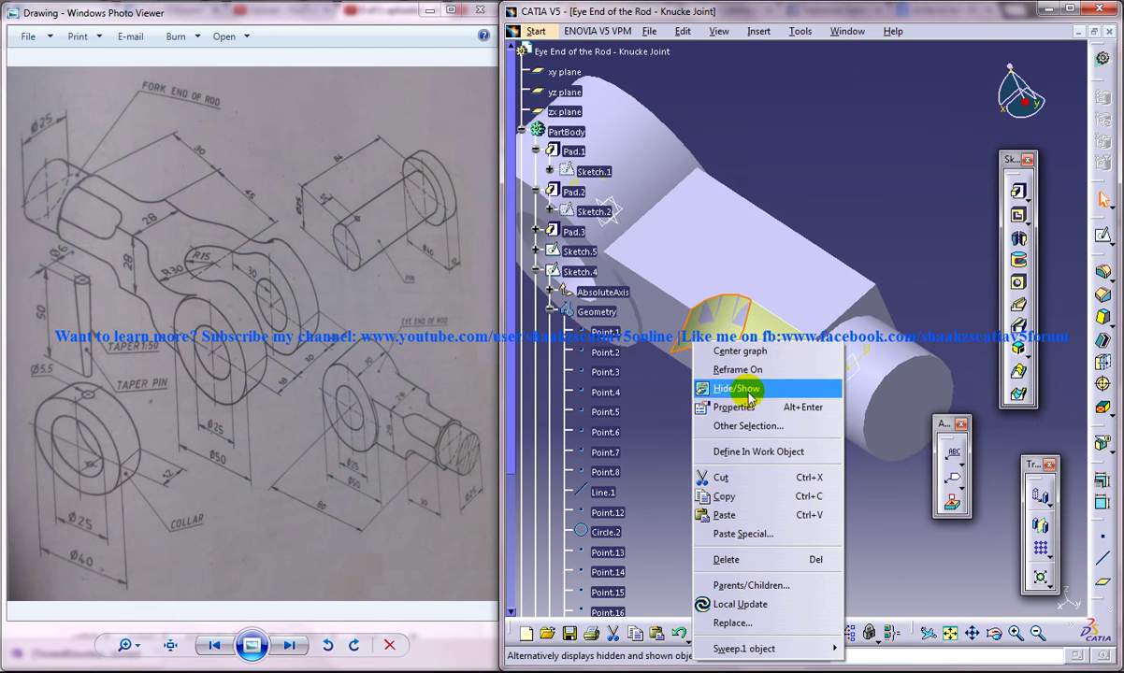
left_click(682, 384)
mouse_move(867, 285)
middle_mouse_down()
mouse_move(888, 260)
mouse_move(637, 467)
middle_mouse_up()
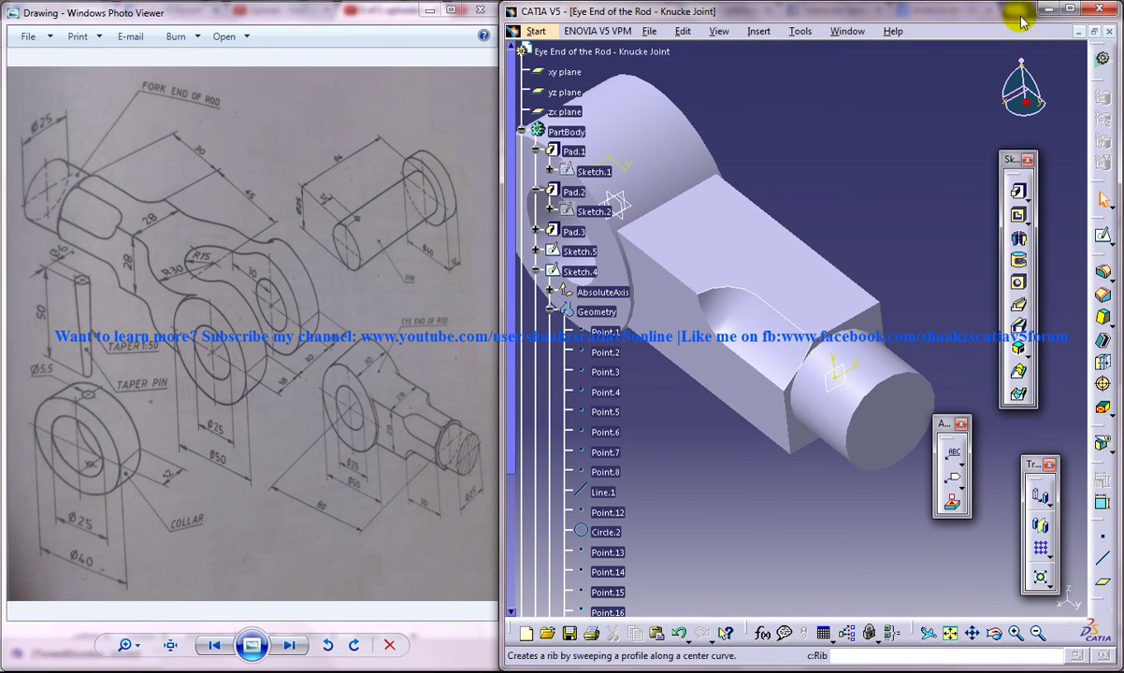
- Maximize the window and show Sweep.1 again from the hidden space
left_click(1072, 13)
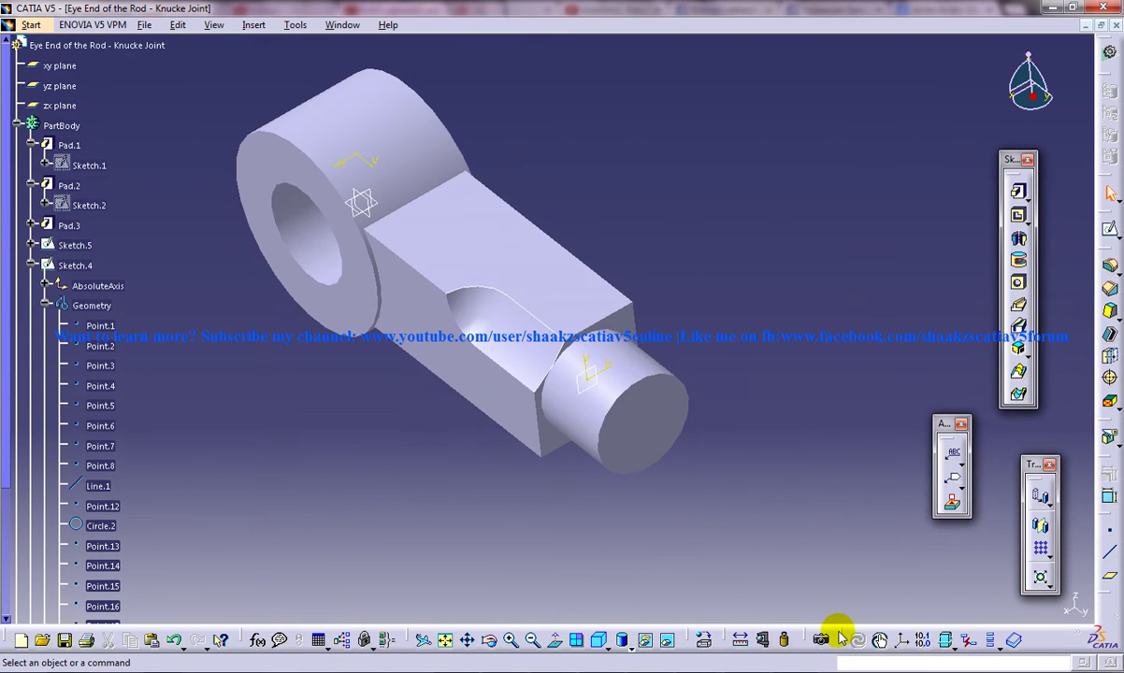
left_click(669, 641)
right_click(472, 314)
left_click(505, 359)
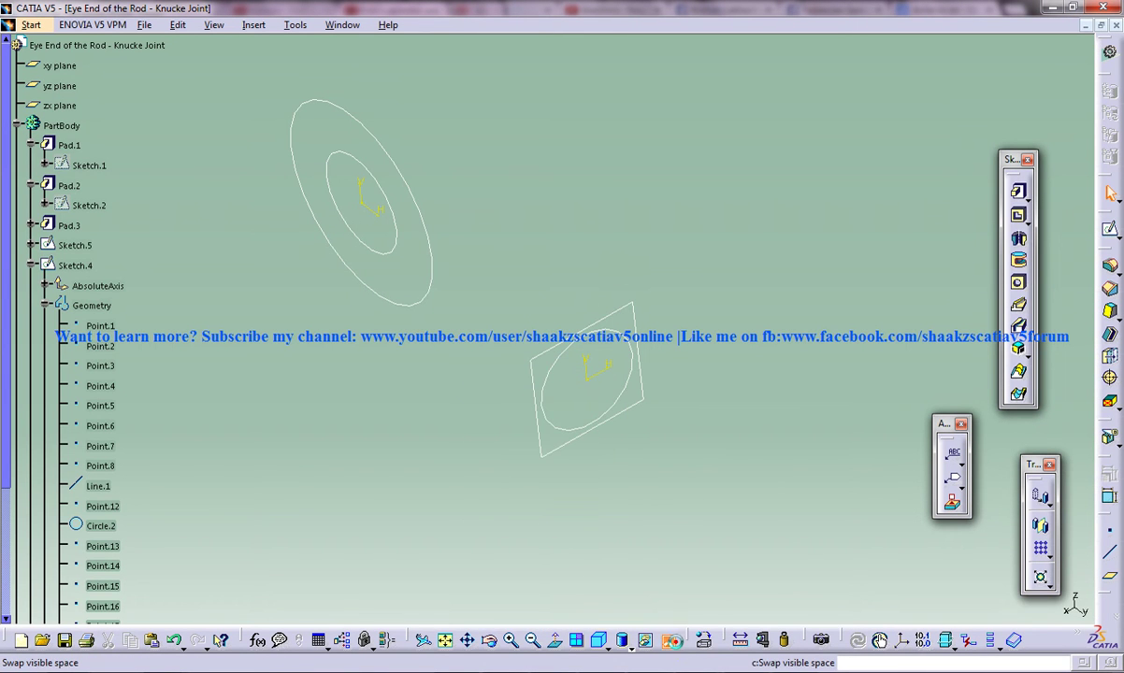
left_click(644, 639)
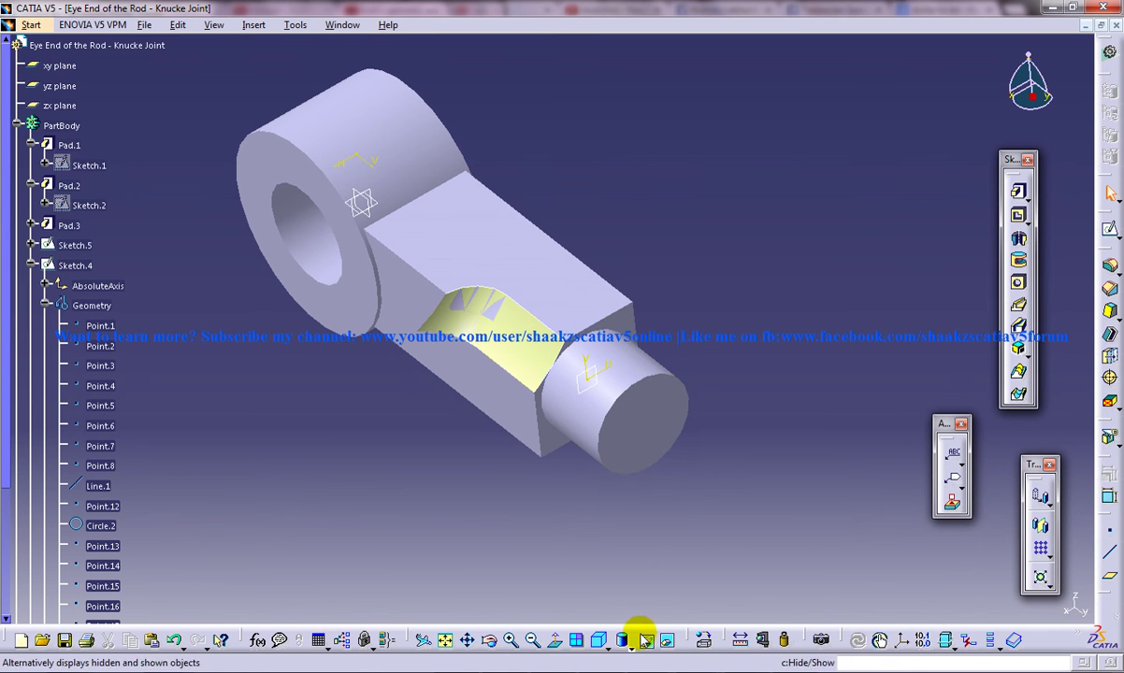
middle_click_drag(515, 341, 498, 337)
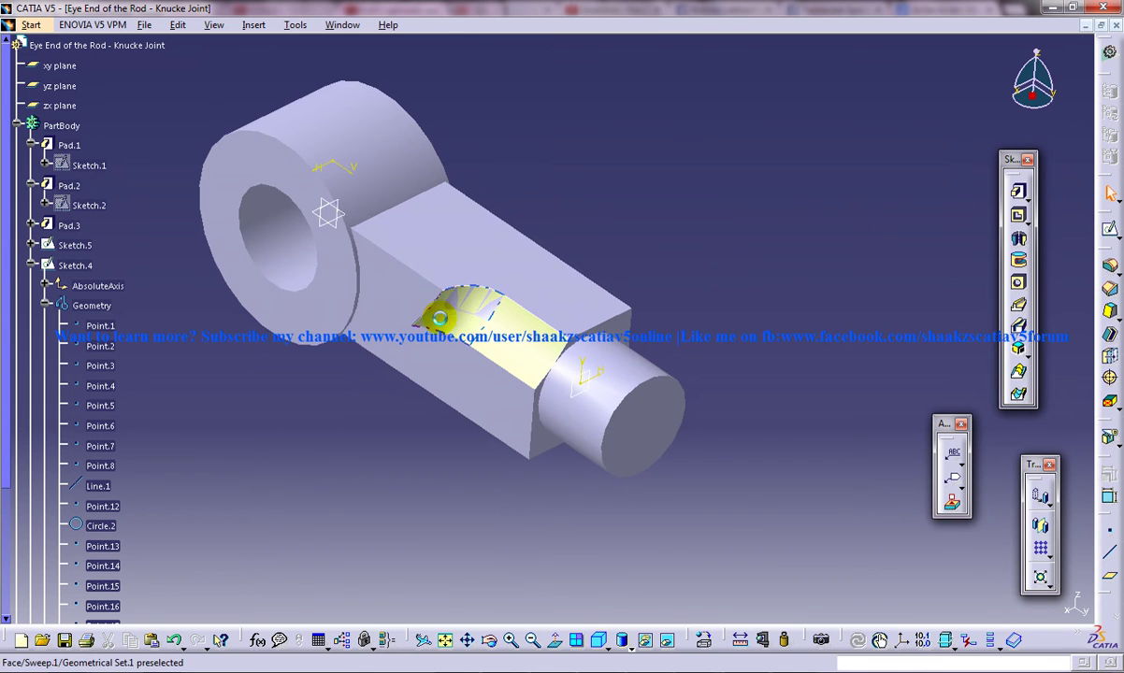
- Switch to the Wireframe and Surface Design workbench
left_click(245, 25)
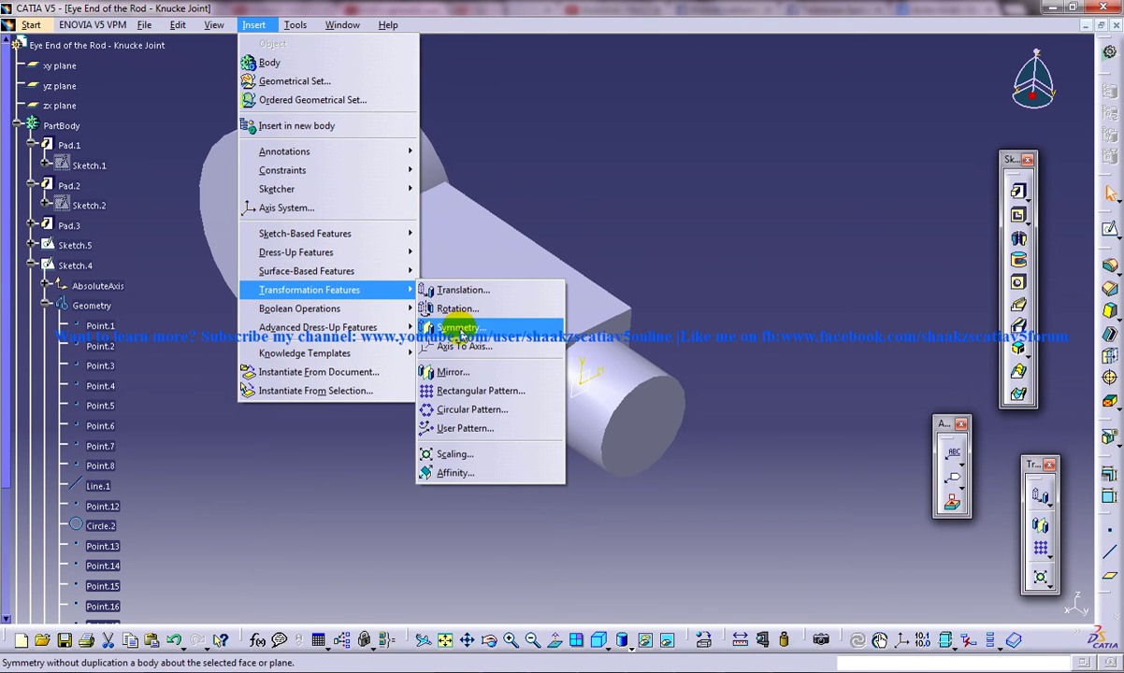
mouse_move(77, 61)
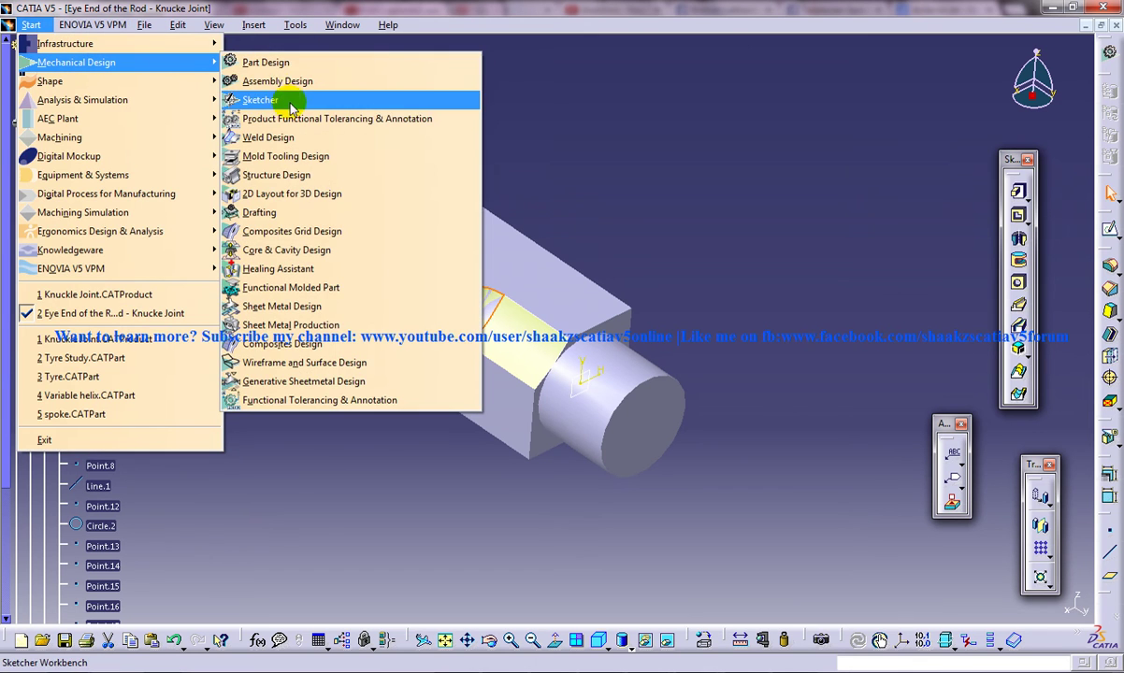
left_click(304, 362)
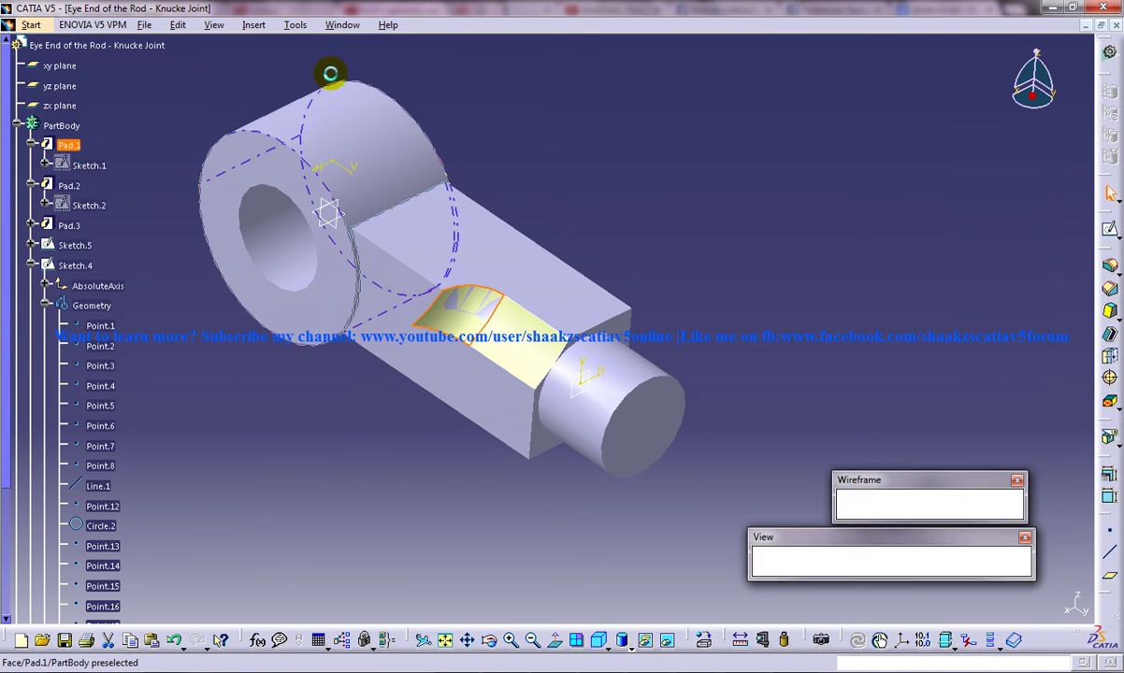
left_click(266, 25)
mouse_move(280, 214)
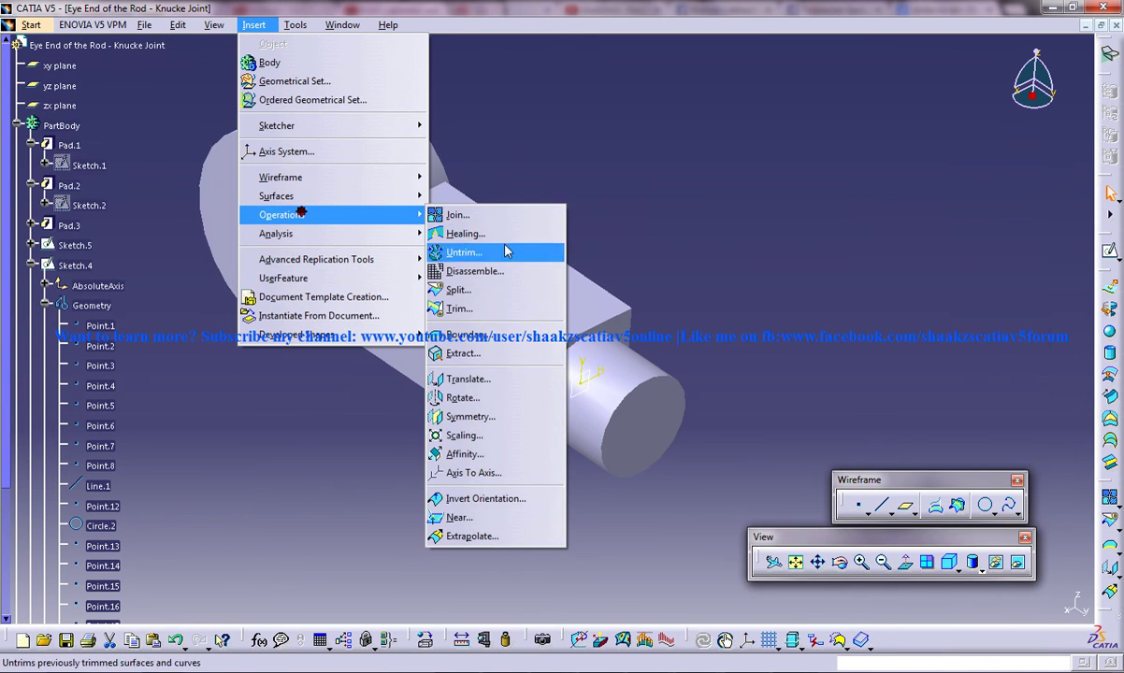
- Mirror Sweep.1 across the yz plane to create Symmetry.1
left_click(486, 422)
mouse_move(660, 452)
middle_mouse_down()
mouse_move(552, 444)
mouse_move(477, 238)
middle_mouse_up()
left_click(436, 193)
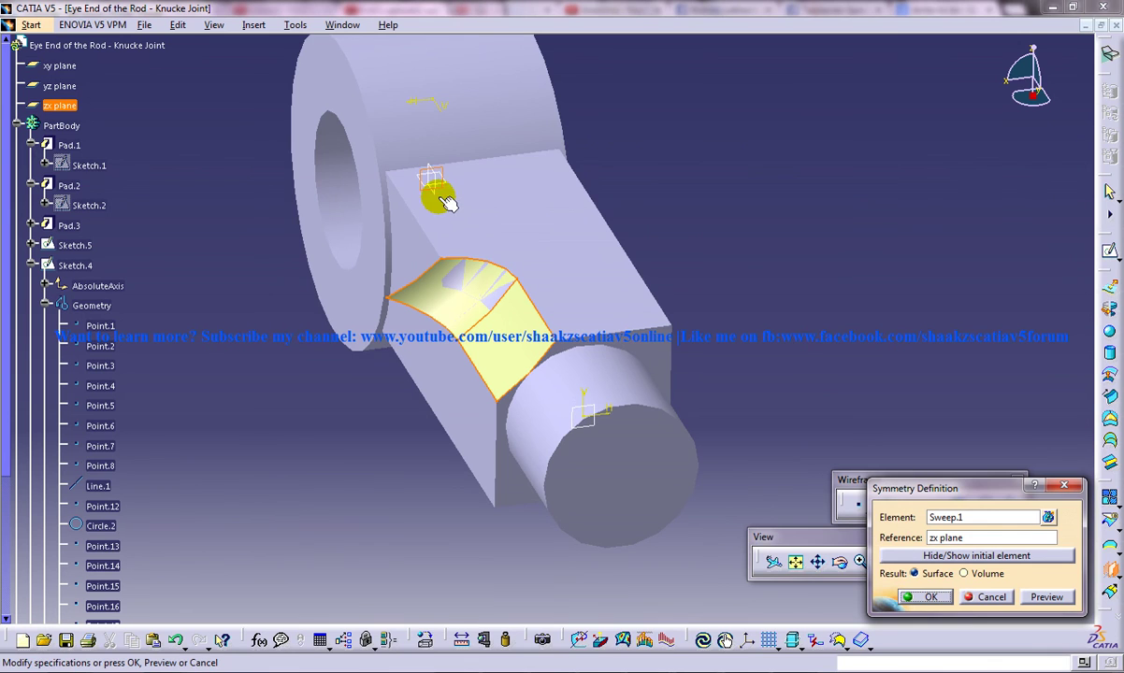
middle_click_drag(465, 238, 502, 269)
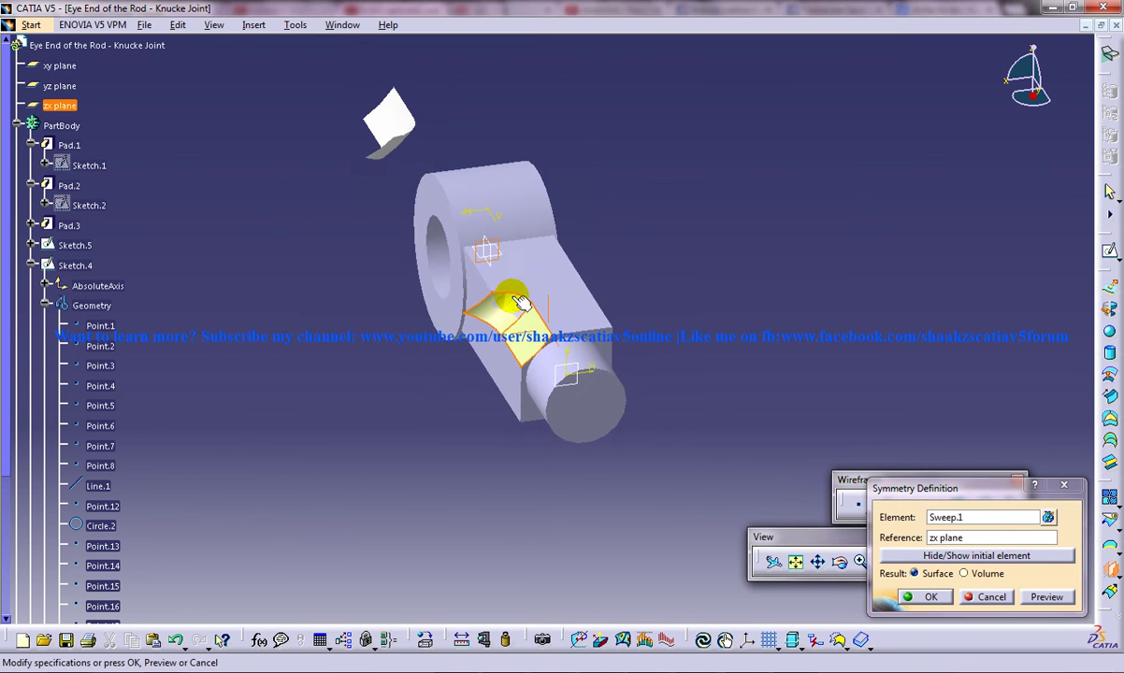
left_click(972, 544)
left_click(494, 264)
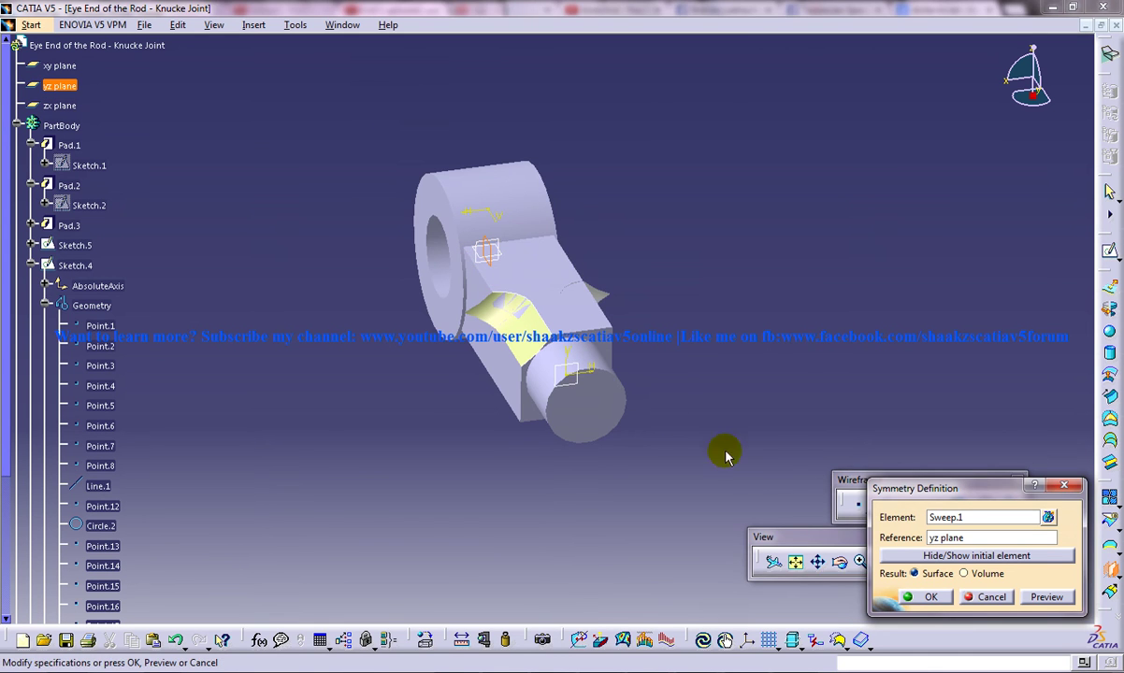
mouse_move(647, 389)
middle_mouse_down()
mouse_move(561, 390)
mouse_move(878, 504)
middle_mouse_up()
left_click(931, 597)
mouse_move(700, 449)
middle_mouse_down()
mouse_move(813, 370)
mouse_move(793, 349)
mouse_move(745, 394)
mouse_move(647, 444)
mouse_move(580, 347)
mouse_move(127, 37)
middle_mouse_up()
- Select both Sweep.1 and its mirrored copy Symmetry.1
left_click(31, 24)
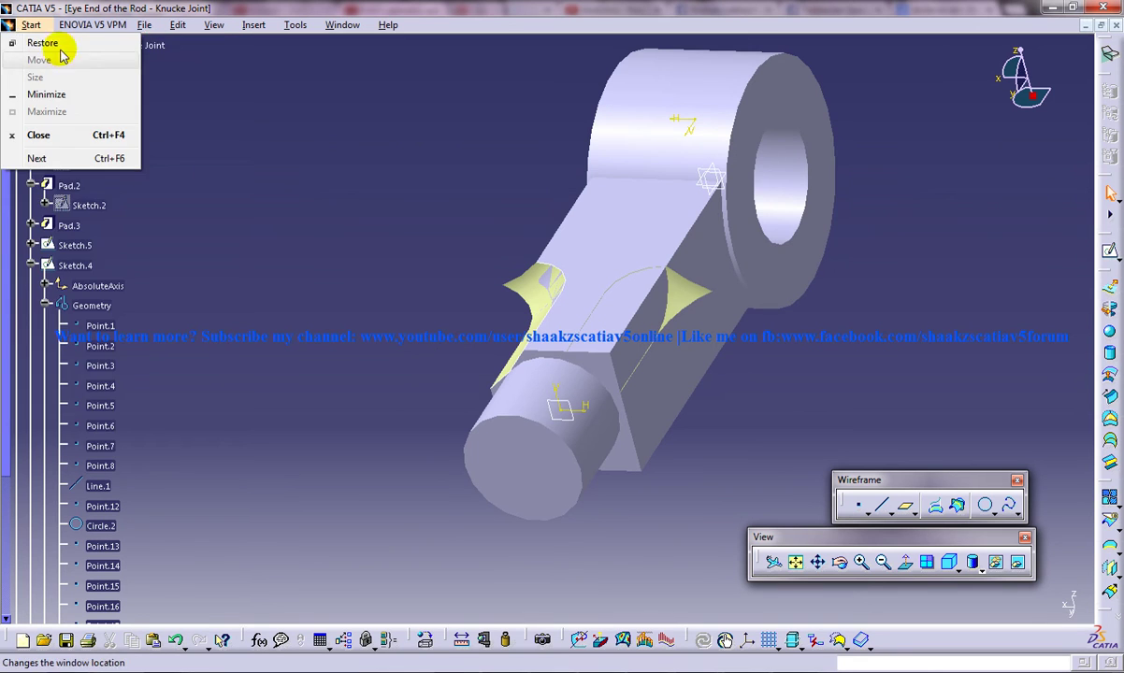
left_click(441, 101)
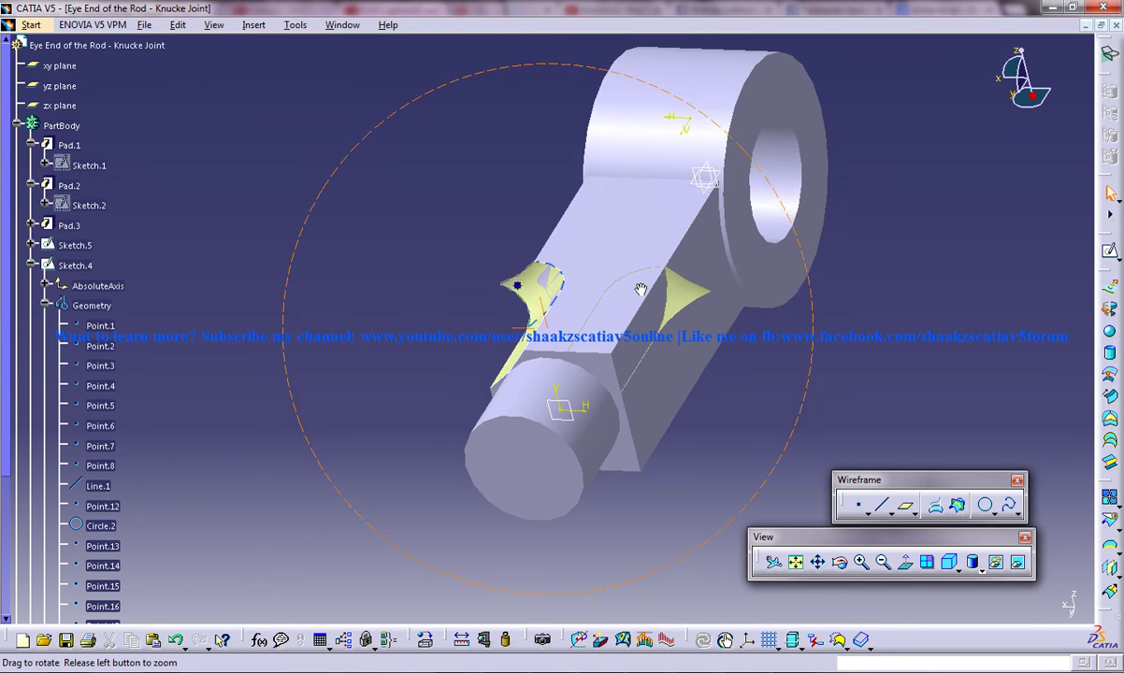
middle_click_drag(524, 281, 477, 290)
left_click(479, 291)
left_click(639, 301, "ctrl")
left_click(254, 24)
mouse_move(281, 215)
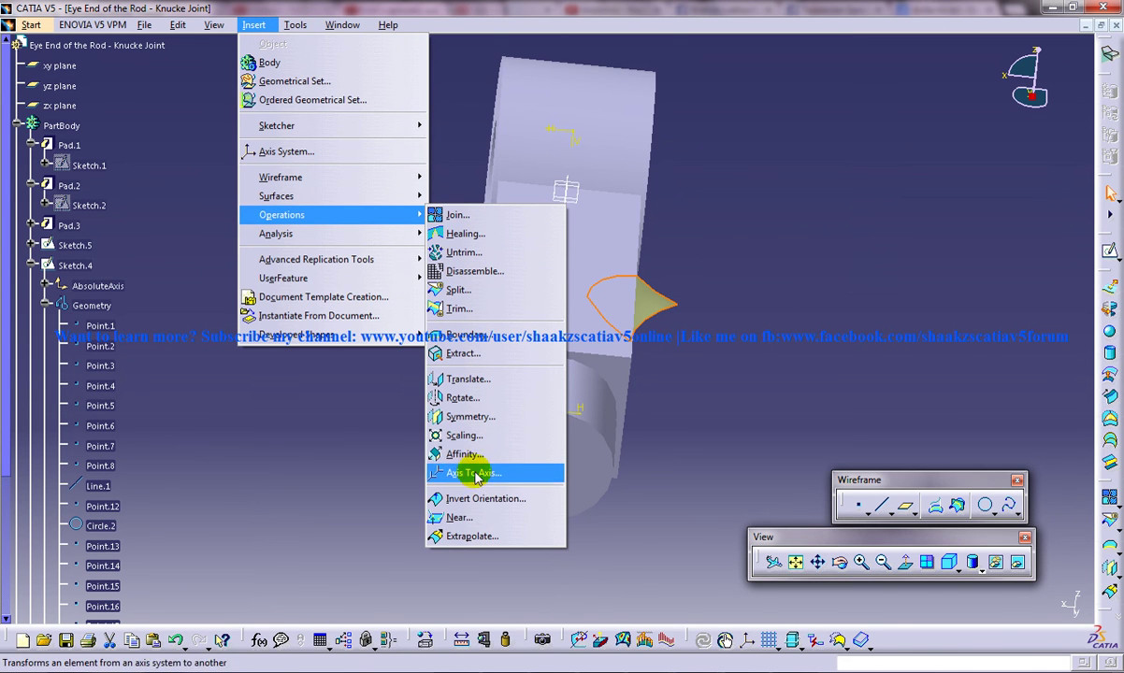
- Mirror Sweep.1 across the xy plane
left_click(472, 418)
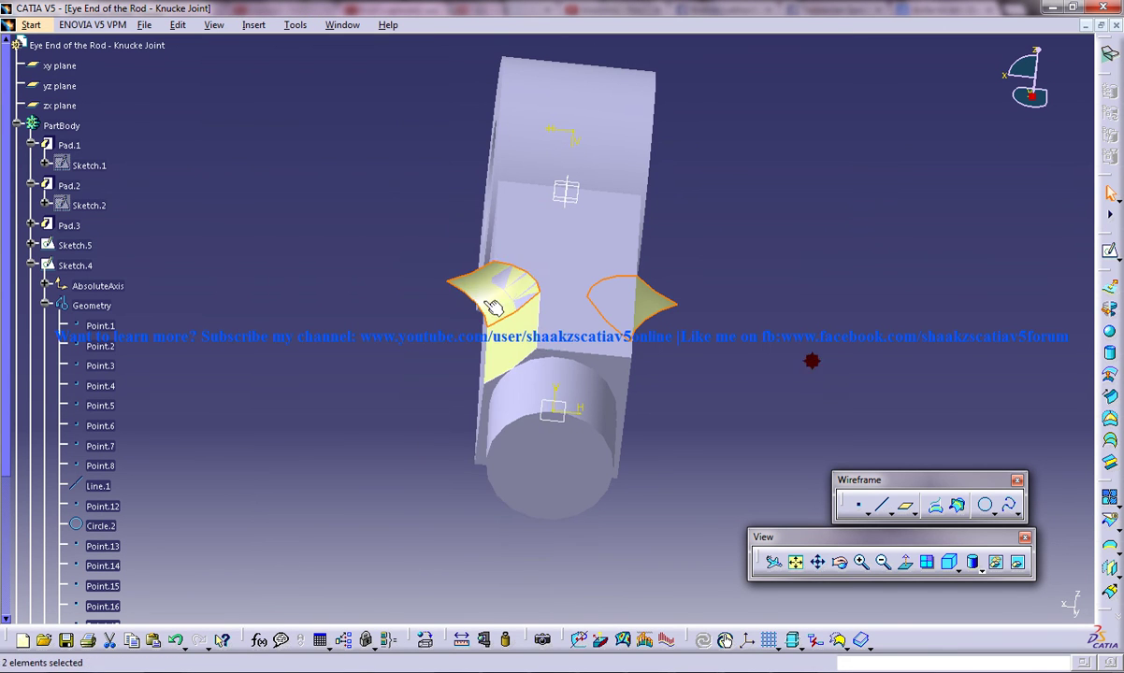
left_click(253, 25)
mouse_move(281, 215)
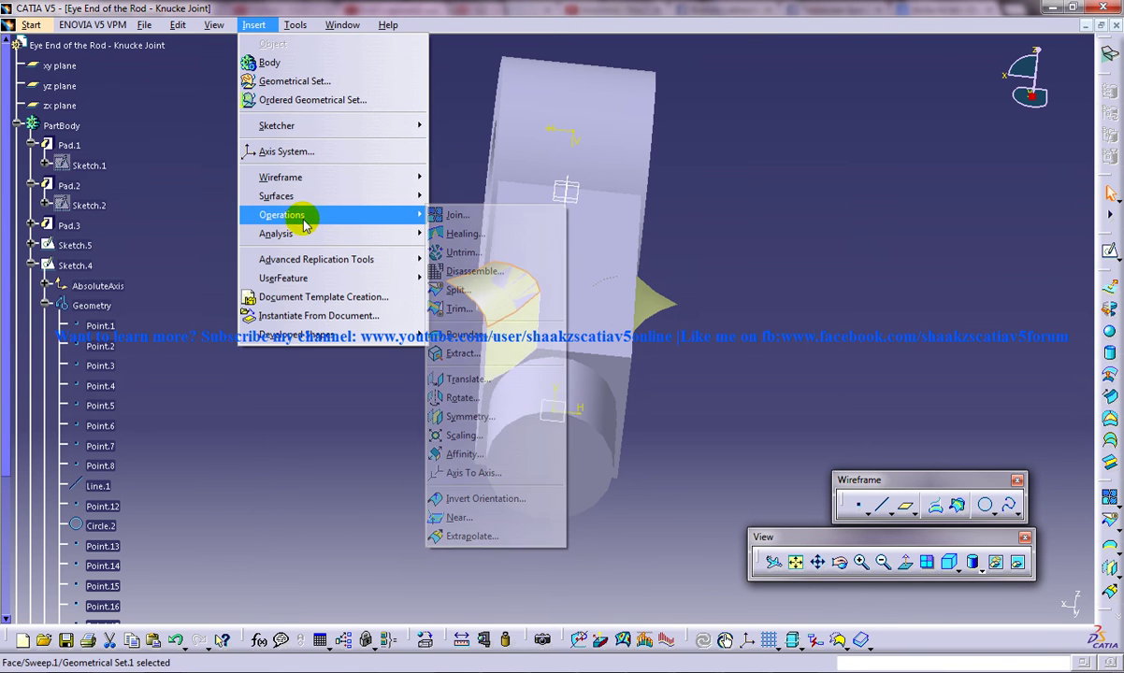
left_click(468, 417)
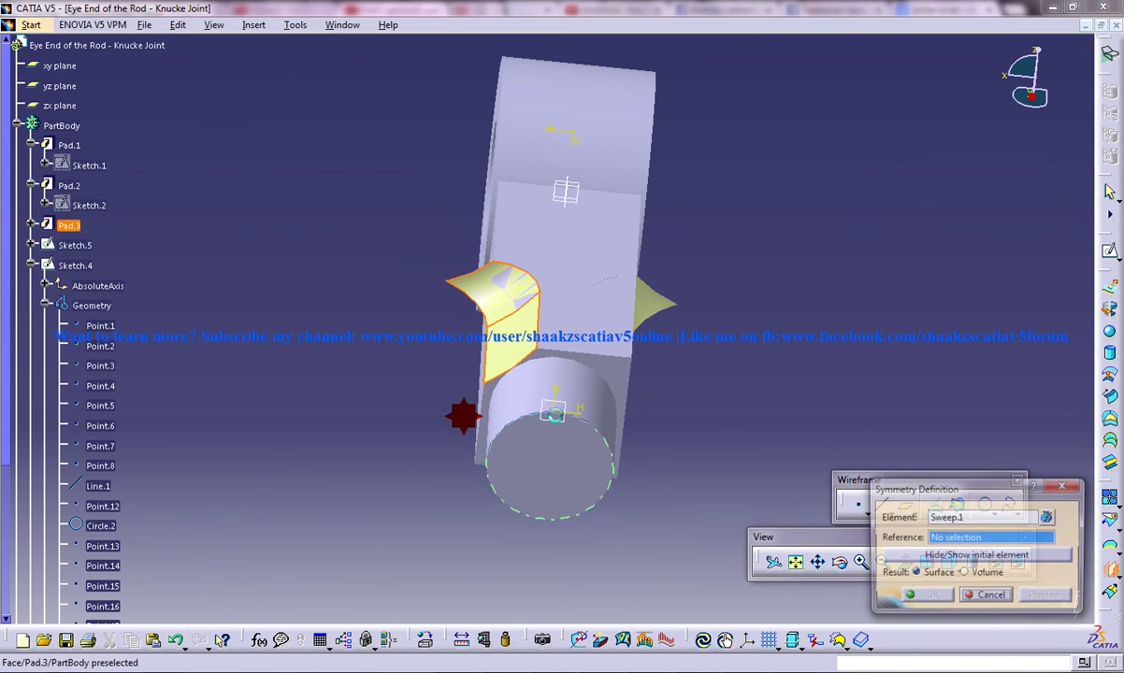
left_click(572, 197)
mouse_move(624, 437)
middle_mouse_down()
mouse_move(540, 299)
mouse_move(535, 389)
mouse_move(502, 451)
mouse_move(709, 472)
mouse_move(557, 446)
middle_mouse_up()
left_click(930, 599)
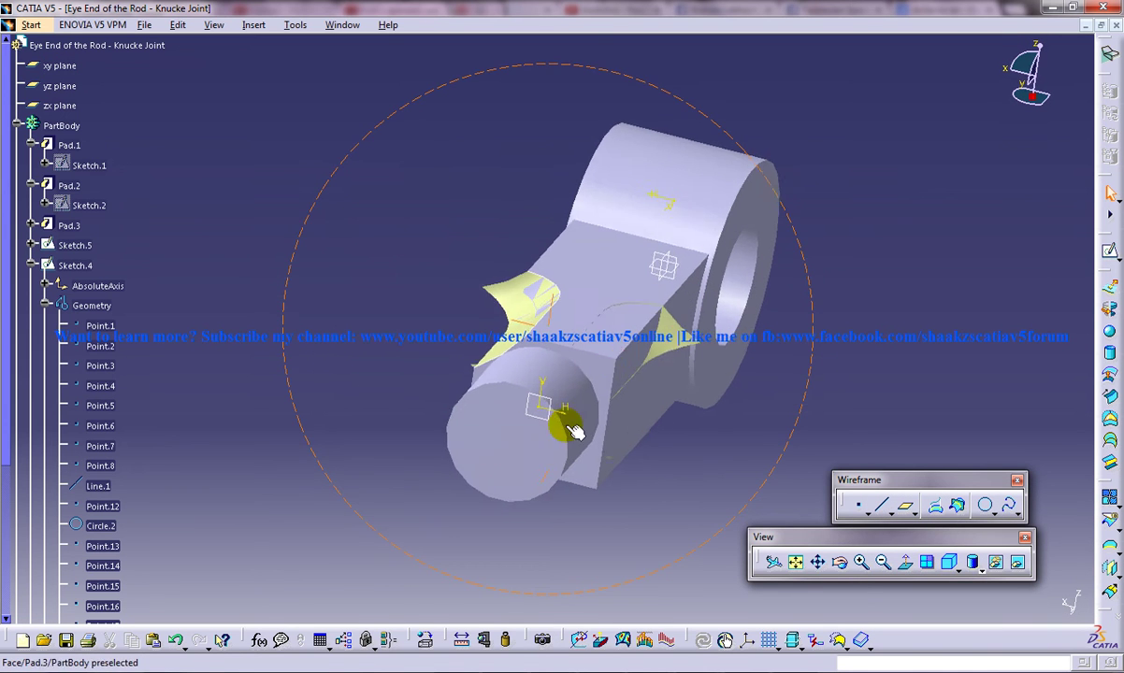
- Mirror Symmetry.1 across the xy plane as well
left_click(254, 25)
mouse_move(282, 215)
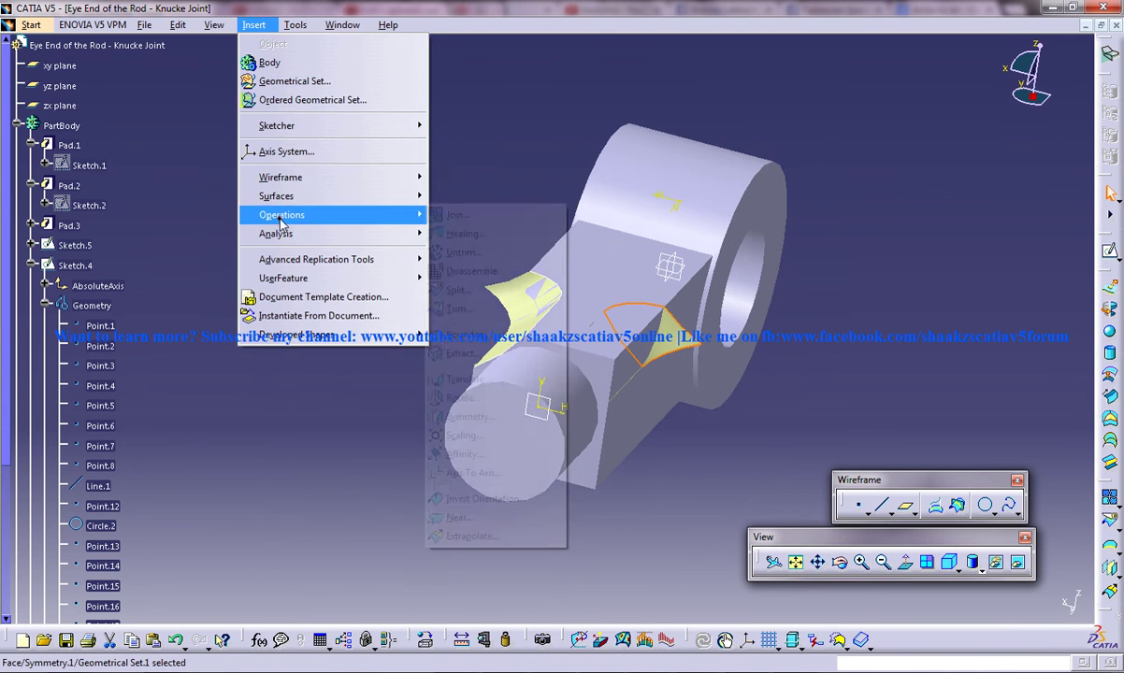
left_click(451, 416)
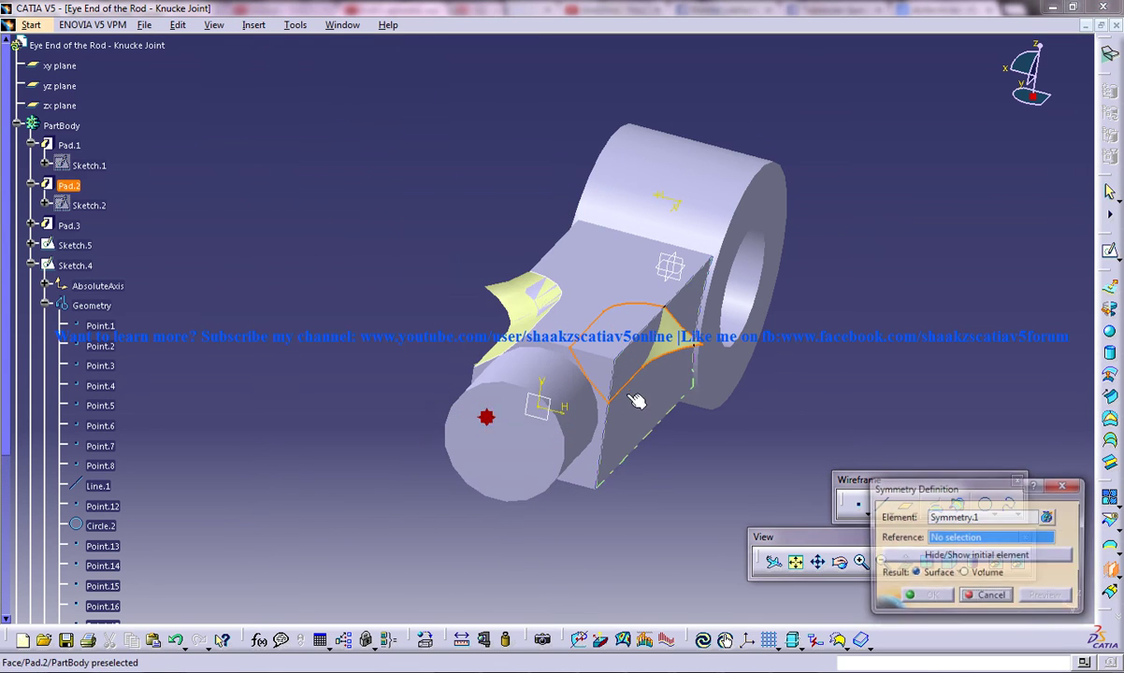
left_click(673, 264)
left_click(935, 597)
middle_click_drag(672, 460, 598, 346)
left_click(217, 26)
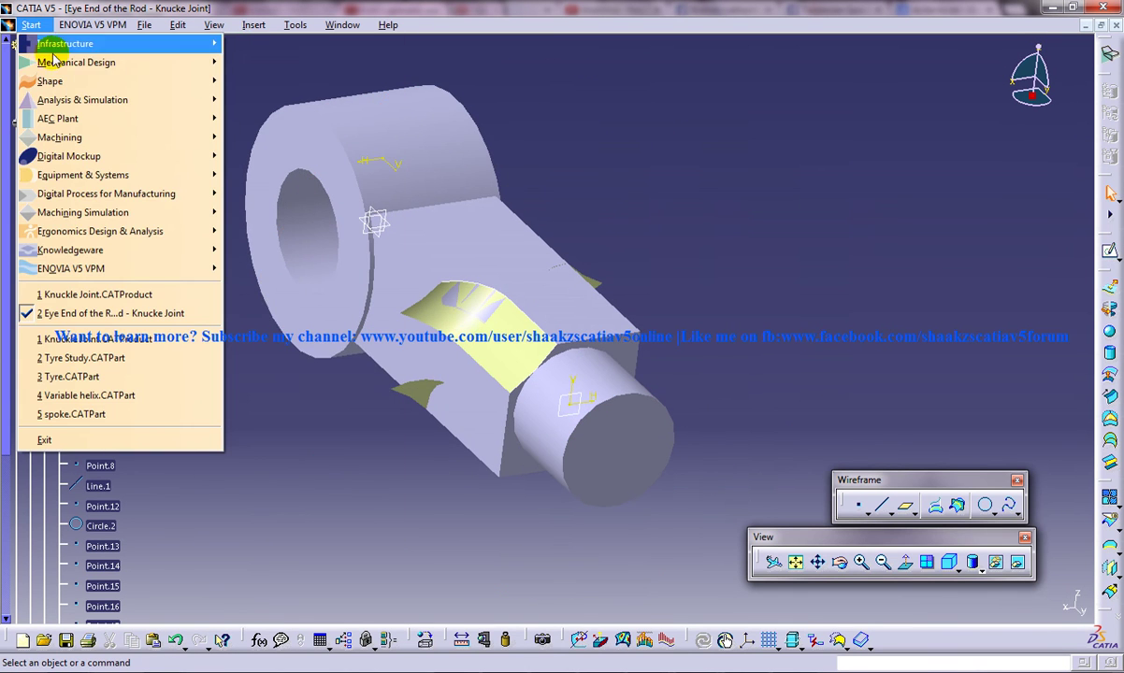
- In Part Design, split the solid with the mirrored surface Symmetry.1
left_click(281, 60)
left_click(254, 25)
mouse_move(307, 271)
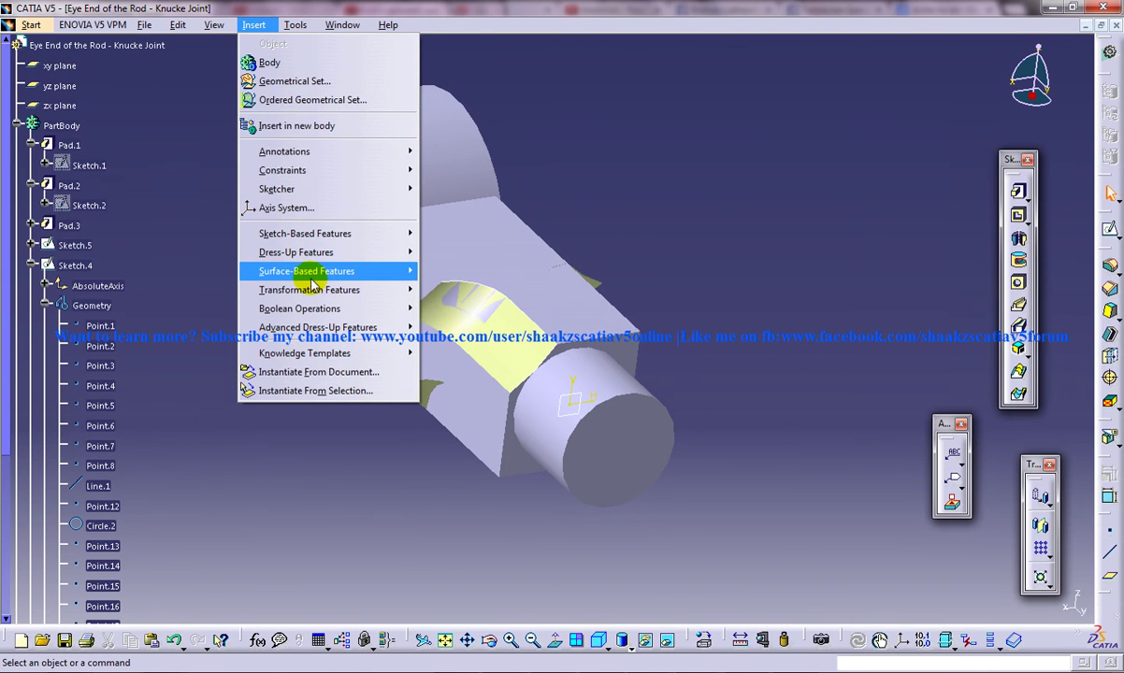
left_click(439, 271)
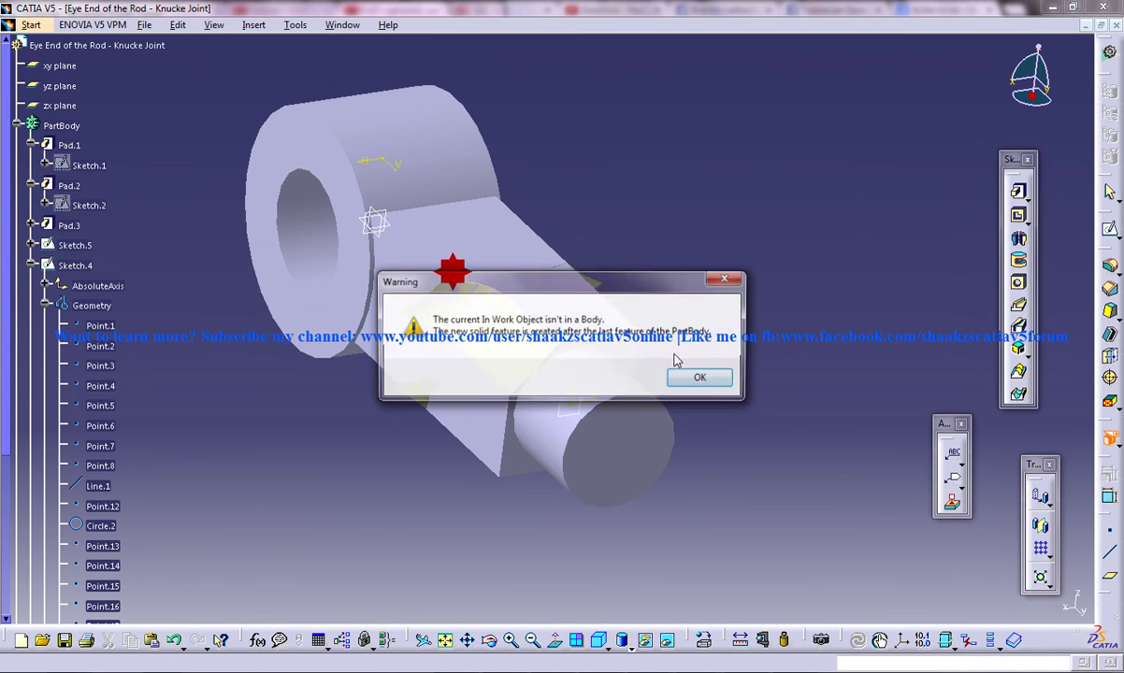
left_click(735, 386)
mouse_move(735, 386)
middle_mouse_down()
mouse_move(742, 374)
mouse_move(647, 426)
mouse_move(655, 281)
middle_mouse_up()
left_click(676, 318)
middle_click_drag(614, 359, 622, 351)
key("Return")
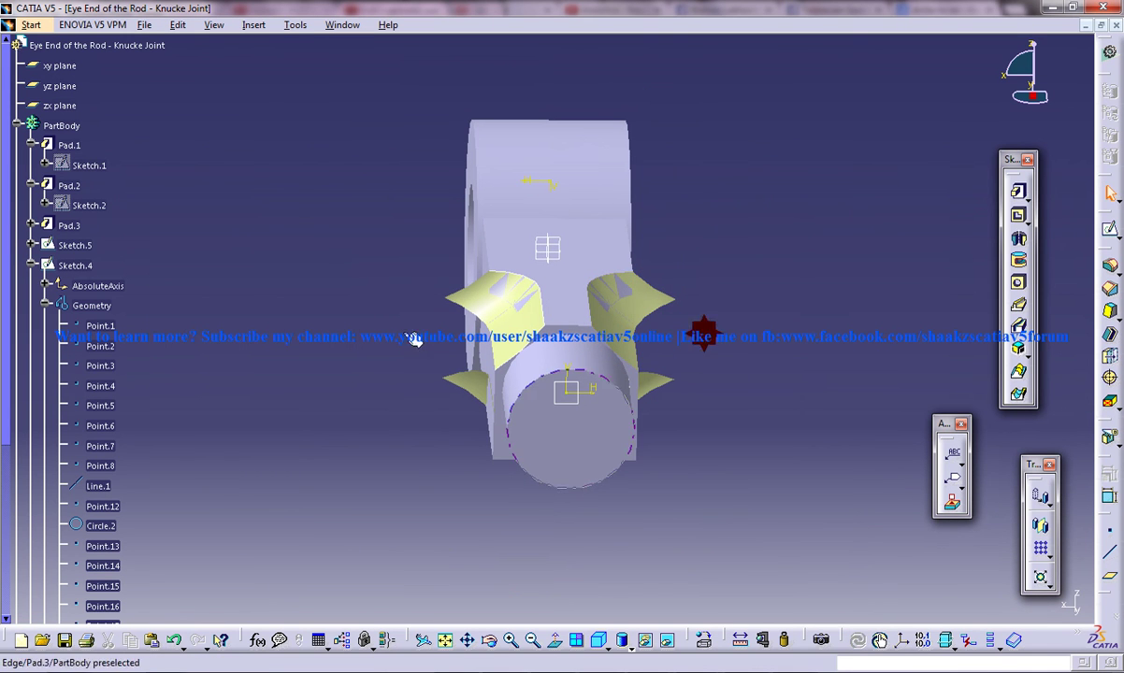
- Split the solid a second time using Symmetry.2 as the cutting surface
left_click(254, 25)
mouse_move(307, 271)
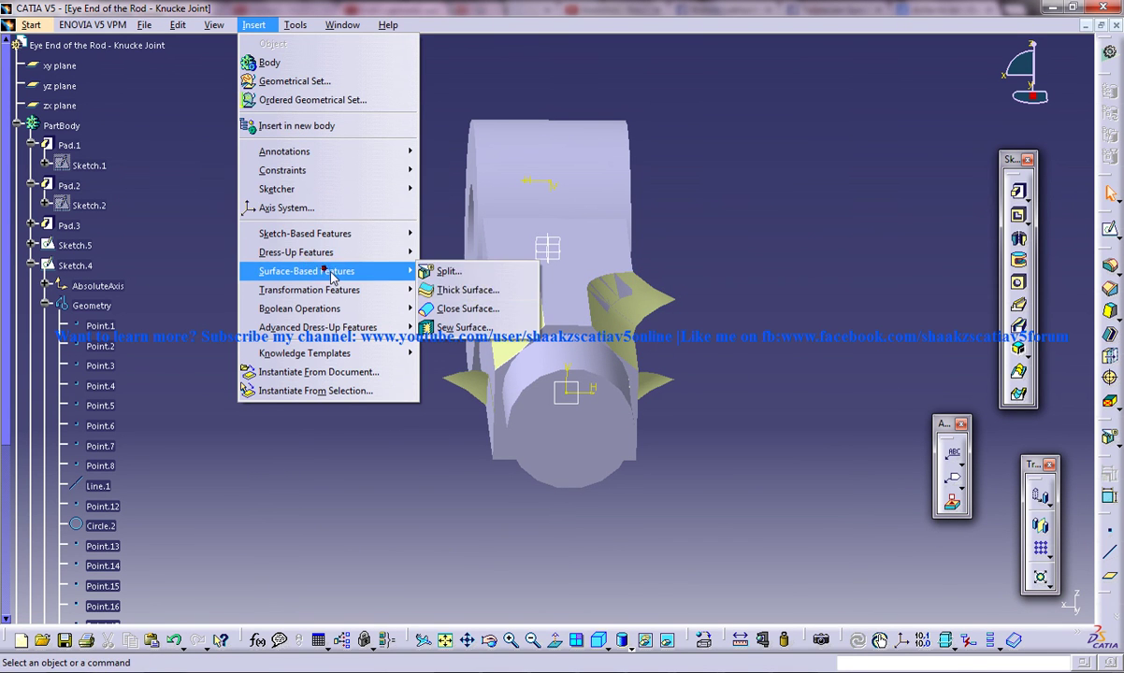
left_click(447, 271)
left_click(526, 399)
mouse_move(526, 399)
middle_mouse_down()
mouse_move(515, 426)
mouse_move(526, 277)
middle_mouse_up()
left_click(261, 24)
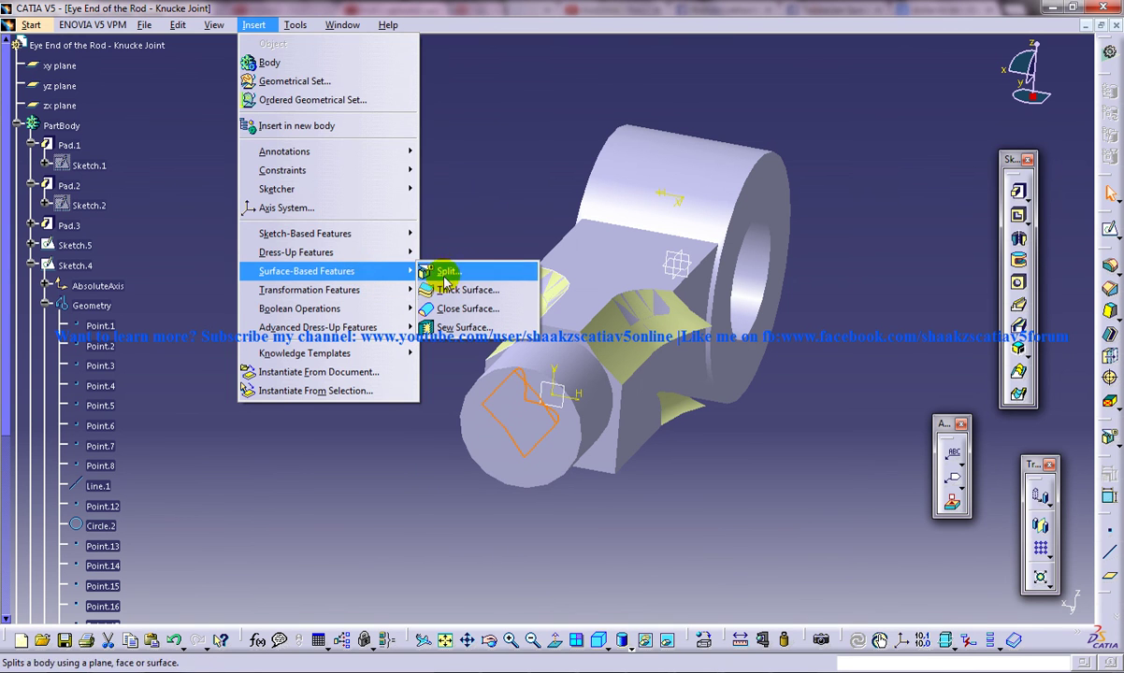
- Split the solid a third time using Symmetry.3 as the cutting surface
left_click(439, 272)
left_click(690, 415)
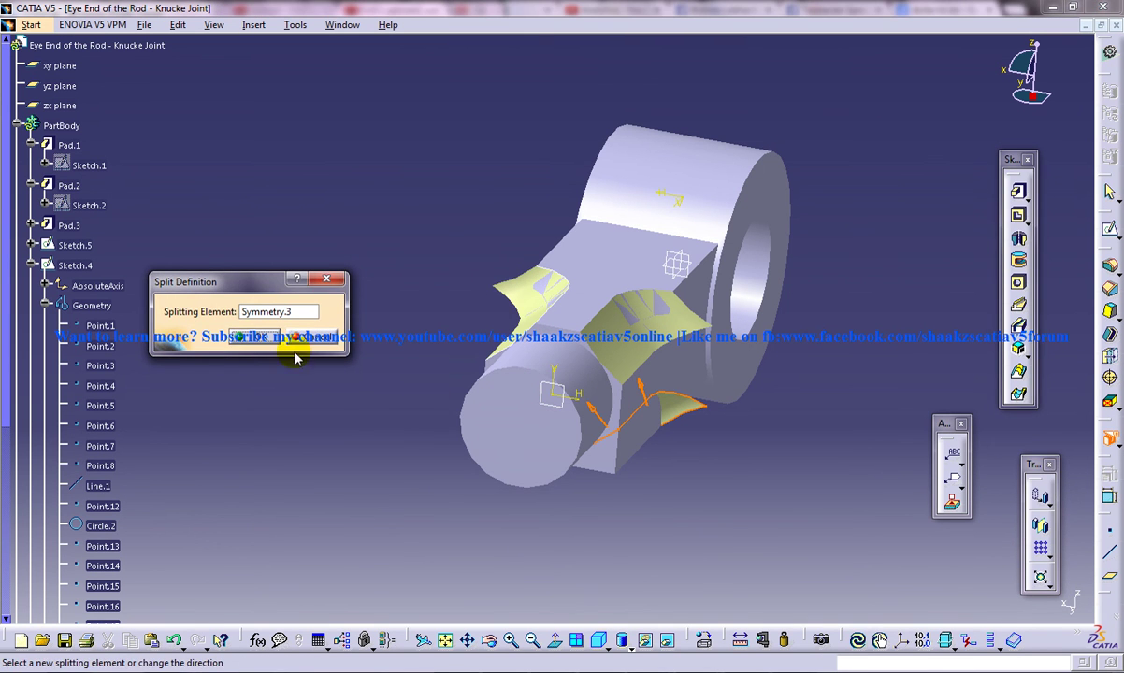
left_click(245, 337)
- Hide the mirrored and swept cutting surfaces around the eye end
middle_click_drag(425, 347, 530, 353)
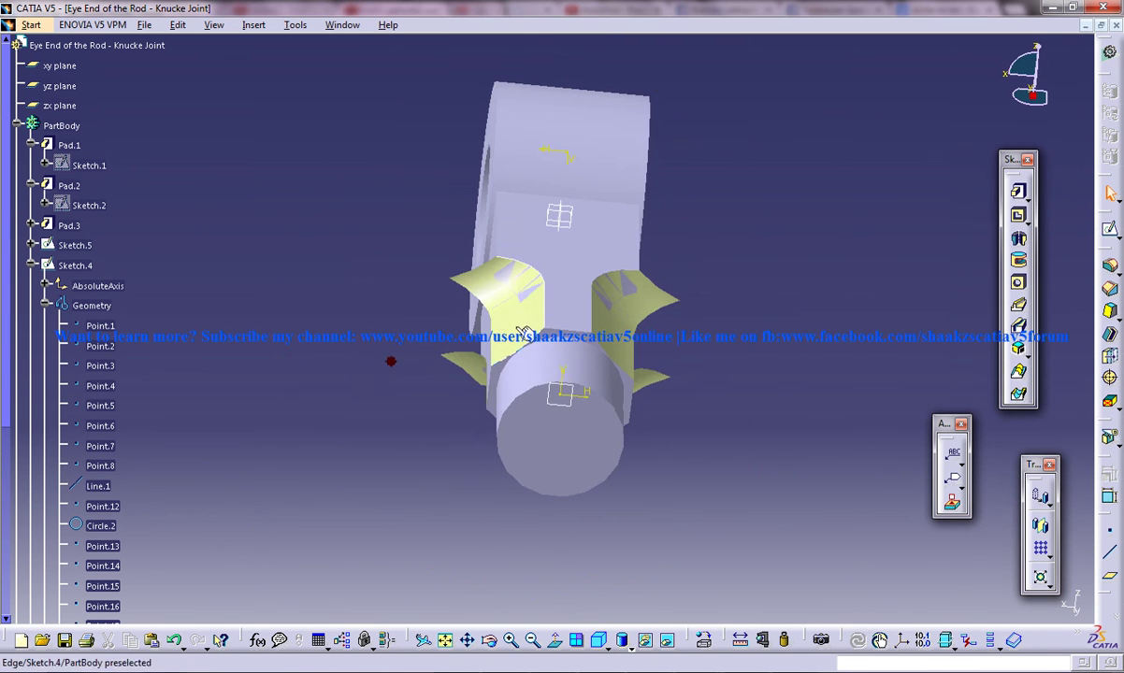
left_click(467, 277)
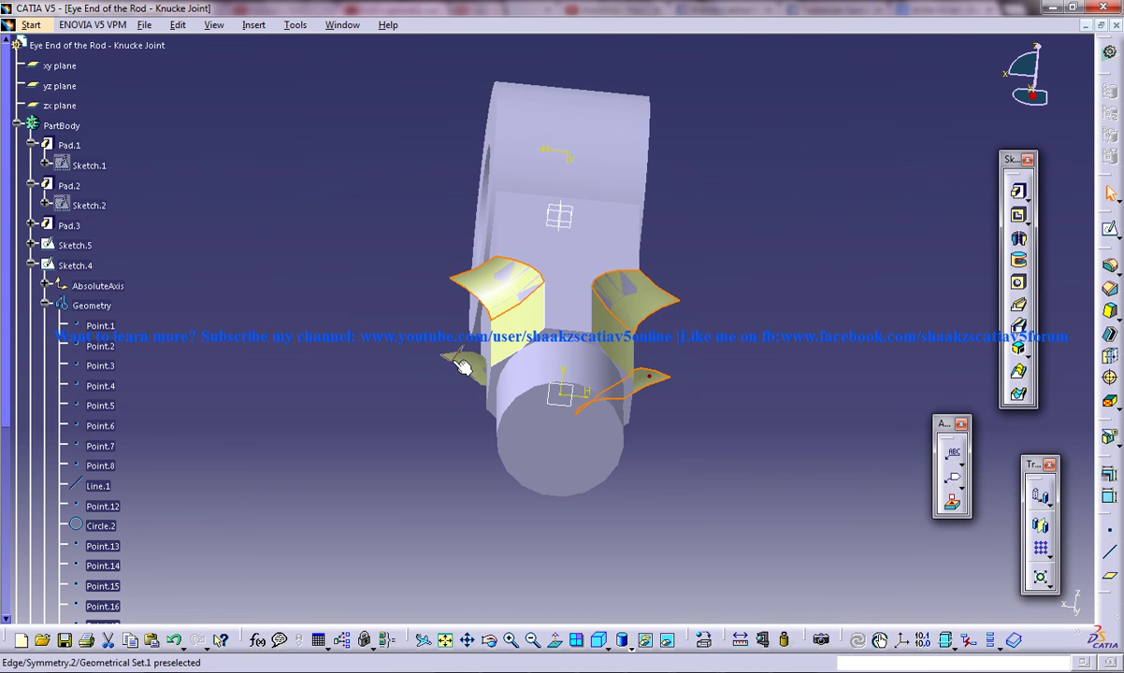
right_click(464, 358)
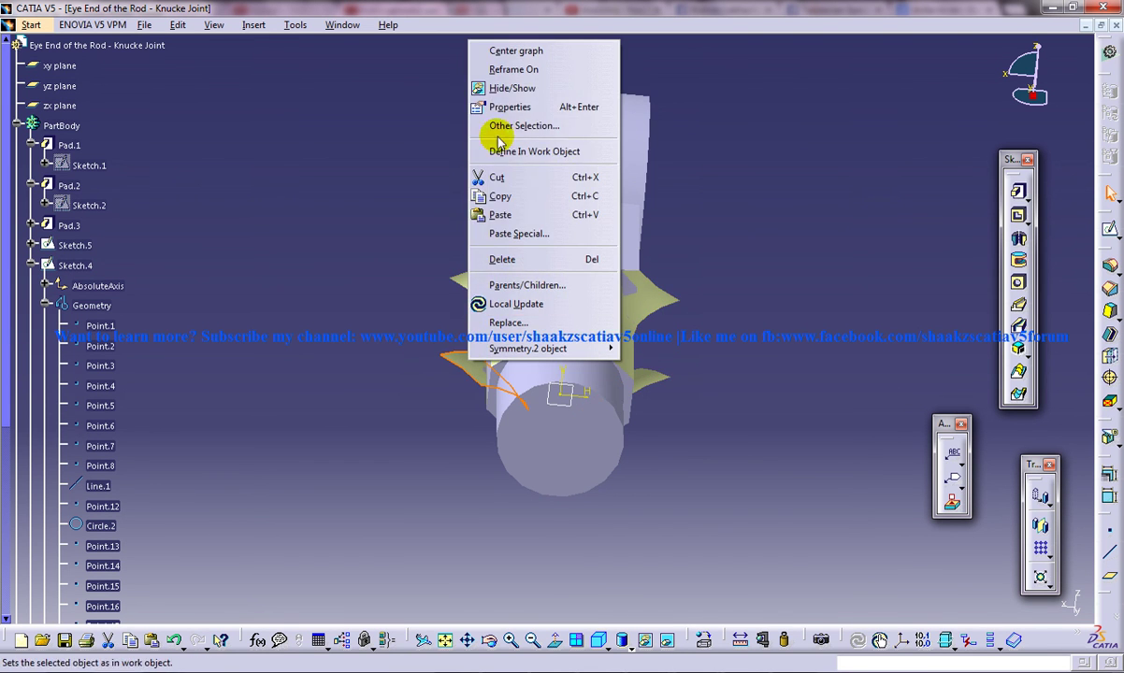
left_click(489, 88)
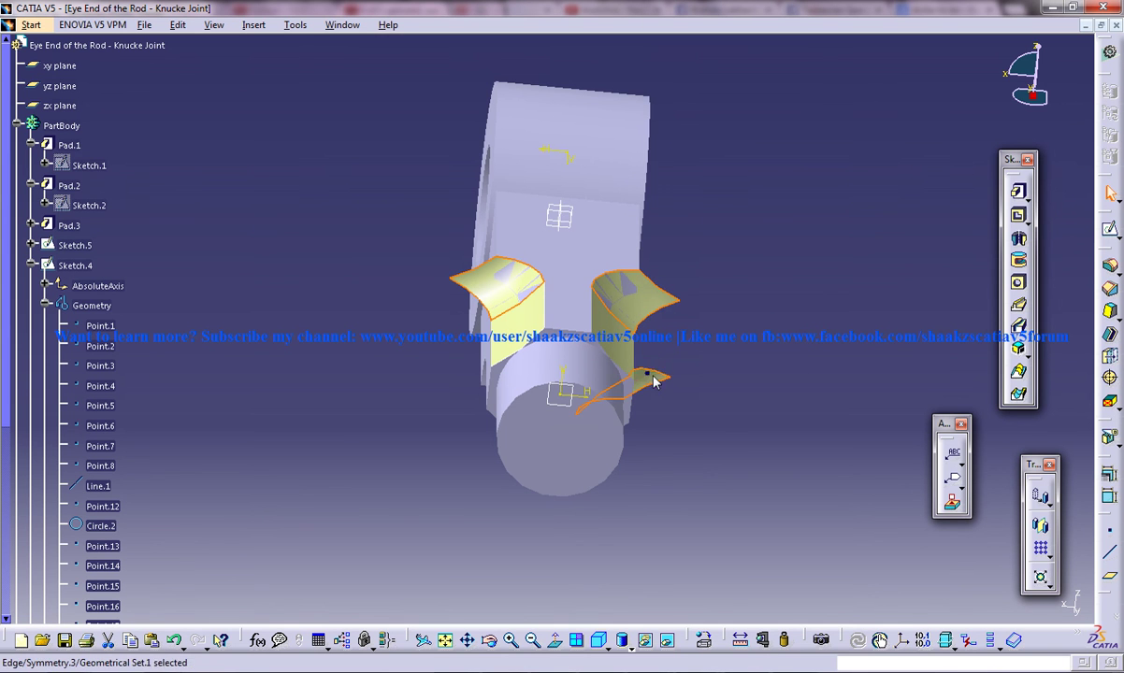
right_click(645, 374)
left_click(664, 100)
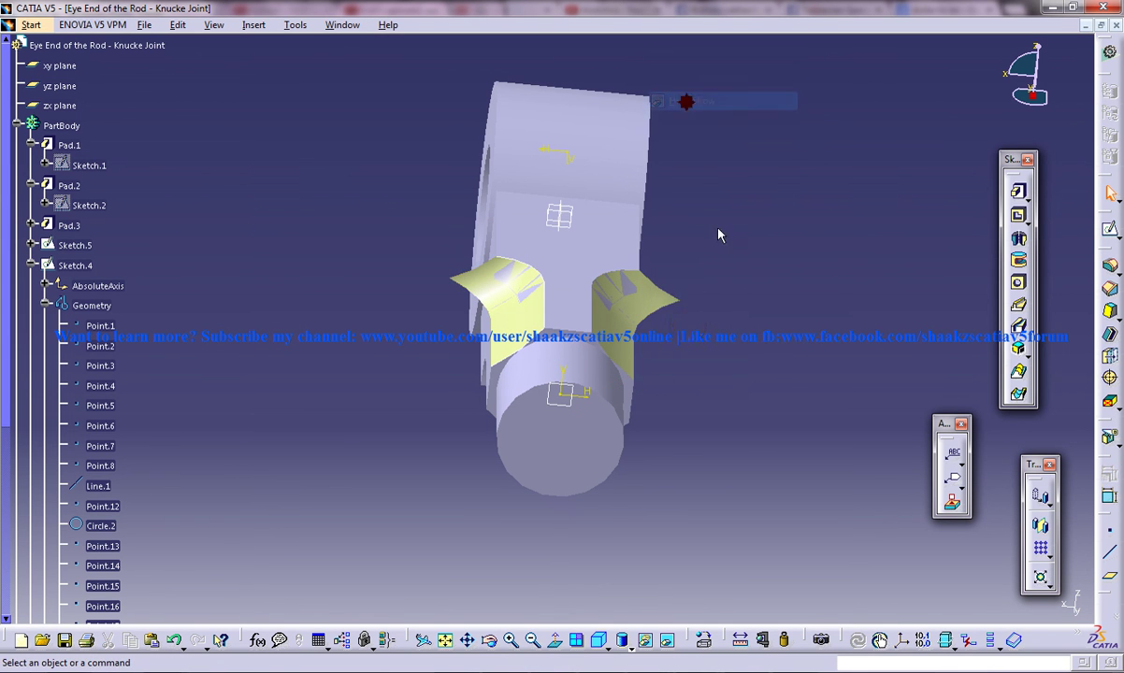
right_click(667, 304)
left_click(663, 327)
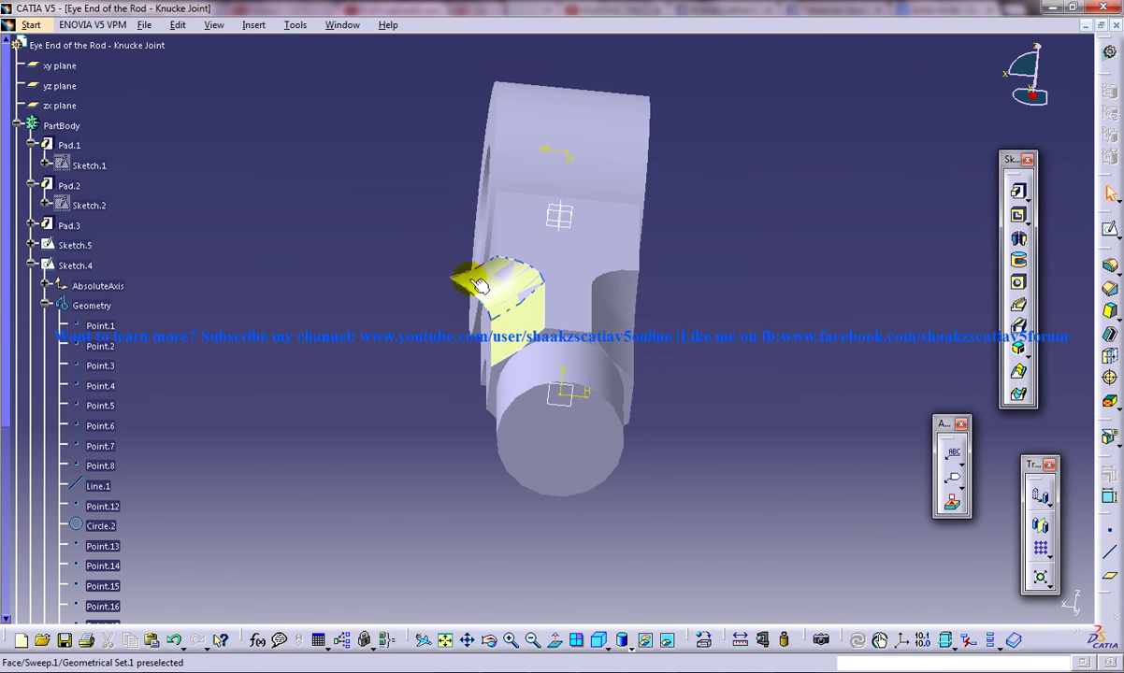
right_click(476, 287)
left_click(509, 251)
- Hide Sketch.5, Plane.1 and Sketch.4, leaving only the eye-end solid visible
mouse_move(561, 393)
middle_mouse_down()
mouse_move(636, 391)
mouse_move(730, 287)
middle_mouse_up()
left_click(475, 272)
right_click(477, 277)
left_click(524, 251)
mouse_move(509, 273)
middle_mouse_down()
mouse_move(429, 383)
mouse_move(517, 392)
middle_mouse_up()
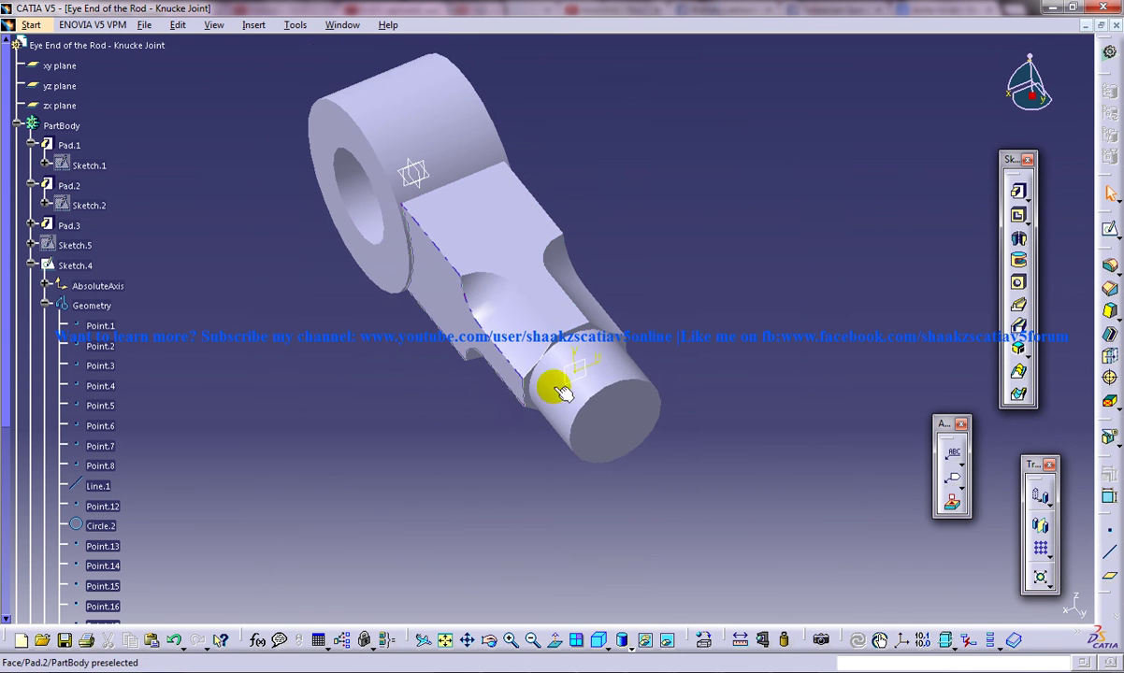
right_click(591, 365)
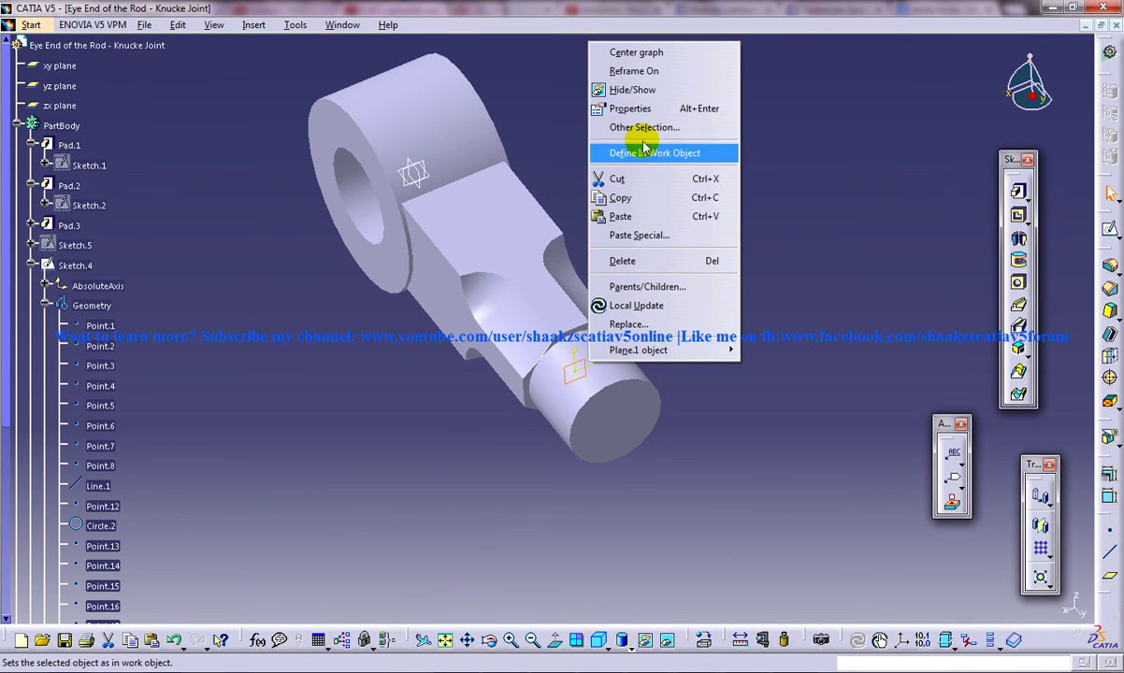
left_click(639, 86)
left_click_drag(589, 283, 556, 345)
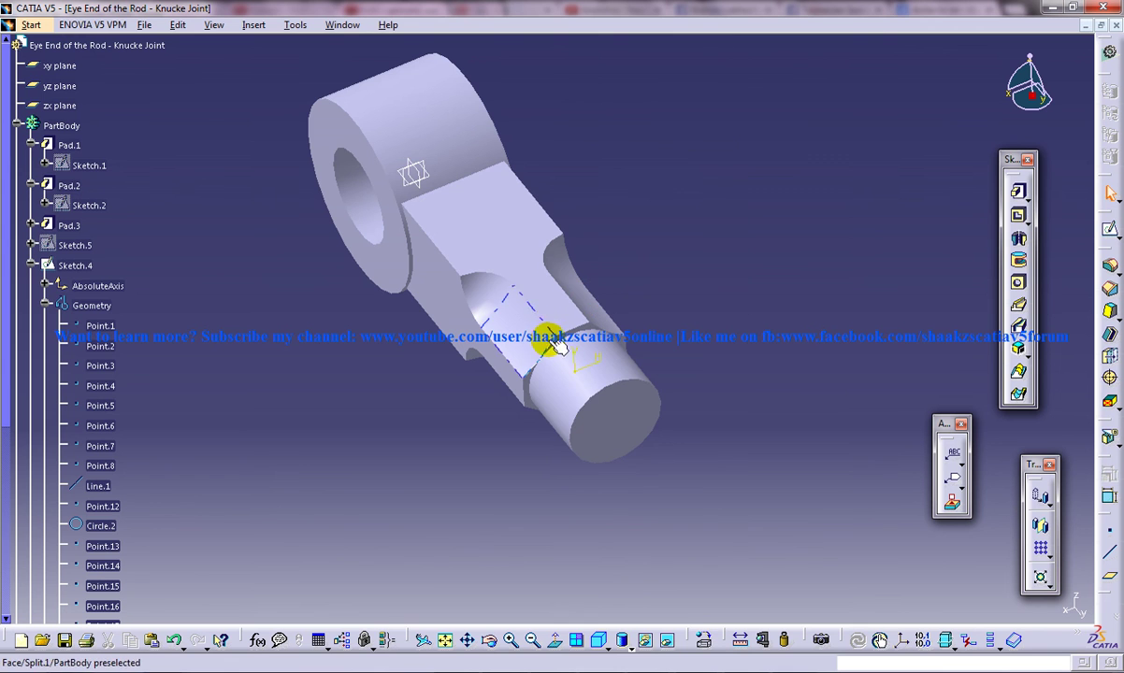
right_click(553, 344)
left_click(577, 384)
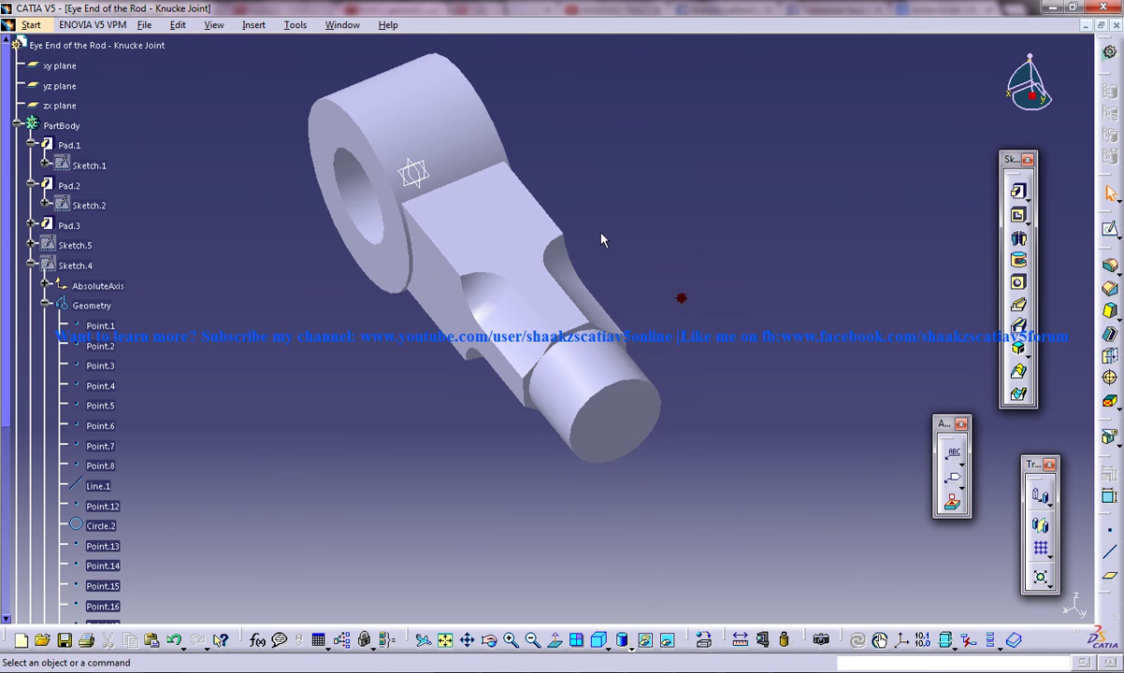
middle_click_drag(599, 232, 484, 220)
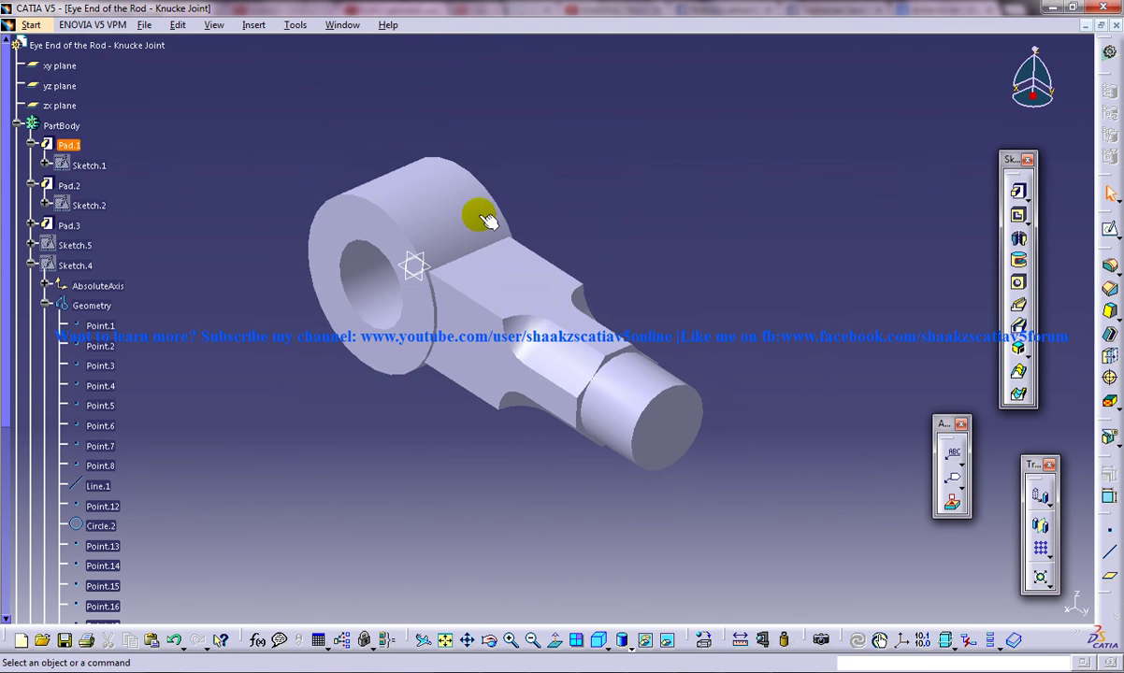
- Tile the CATIA window beside the Photo Viewer drawing and zoom out to fit the part
left_click(1100, 8)
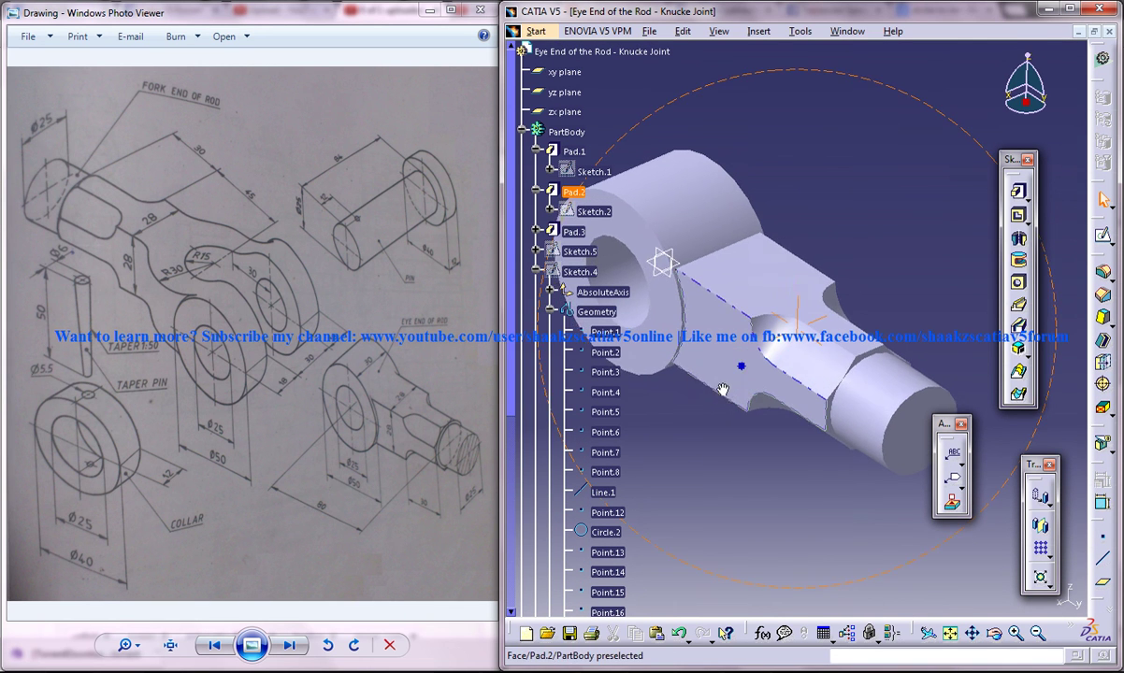
middle_click_drag(740, 364, 725, 429)
middle_click_drag(736, 371, 736, 376)
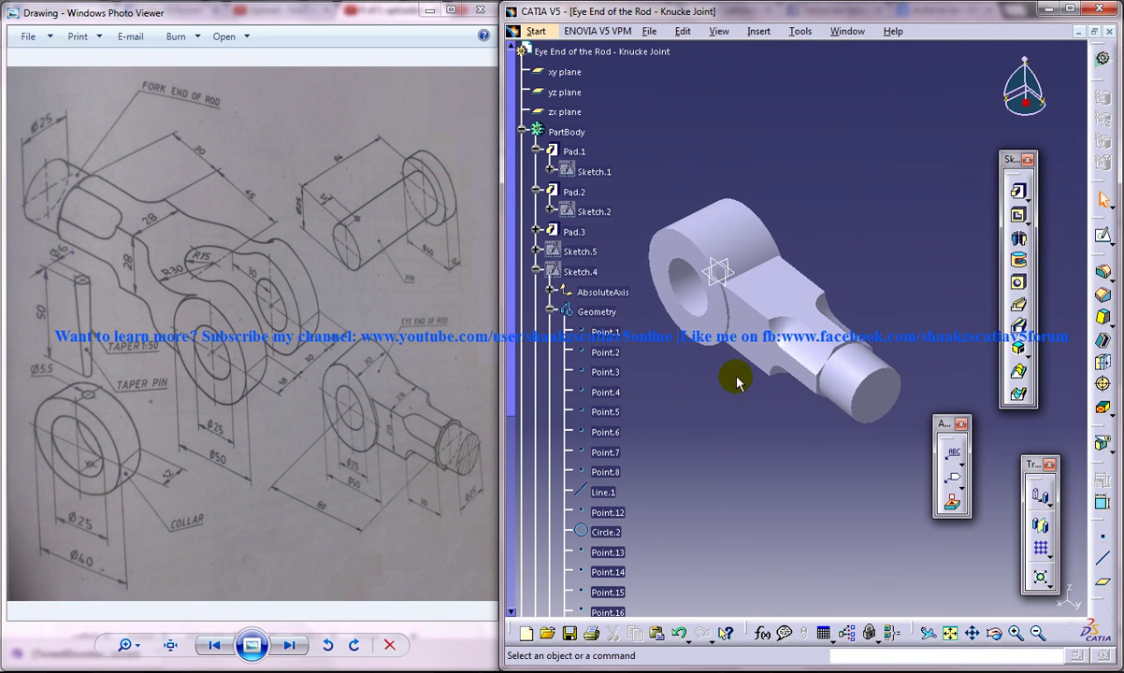